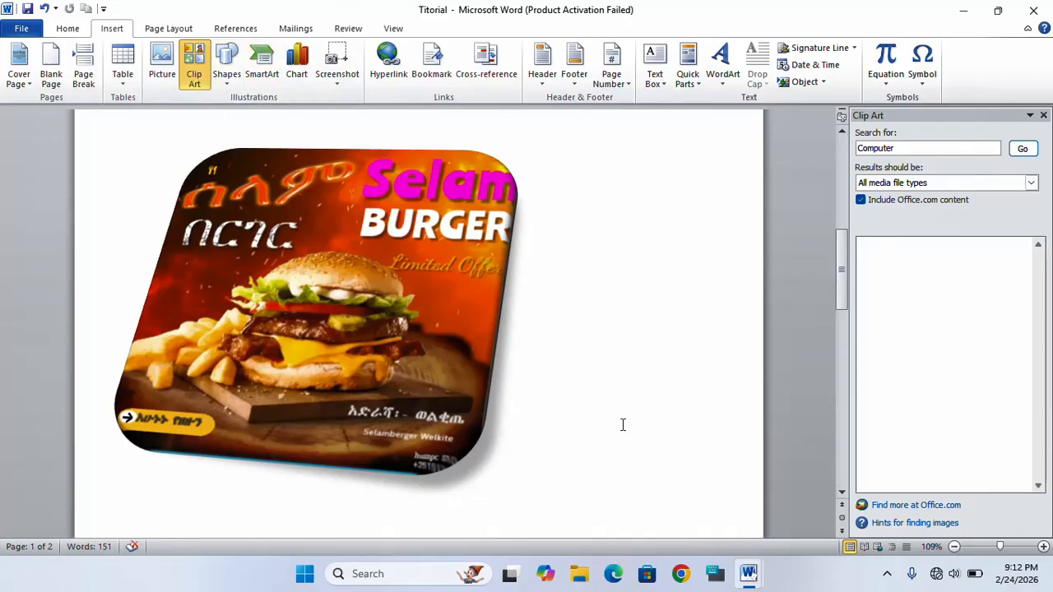
Place the insertion point in the blank area below the picture on page 2.
{"action": "scroll", "coordinate": [494, 448], "scroll_direction": "down", "scroll_amount": 3}
{"action": "scroll", "coordinate": [462, 453], "scroll_direction": "down", "scroll_amount": 15}
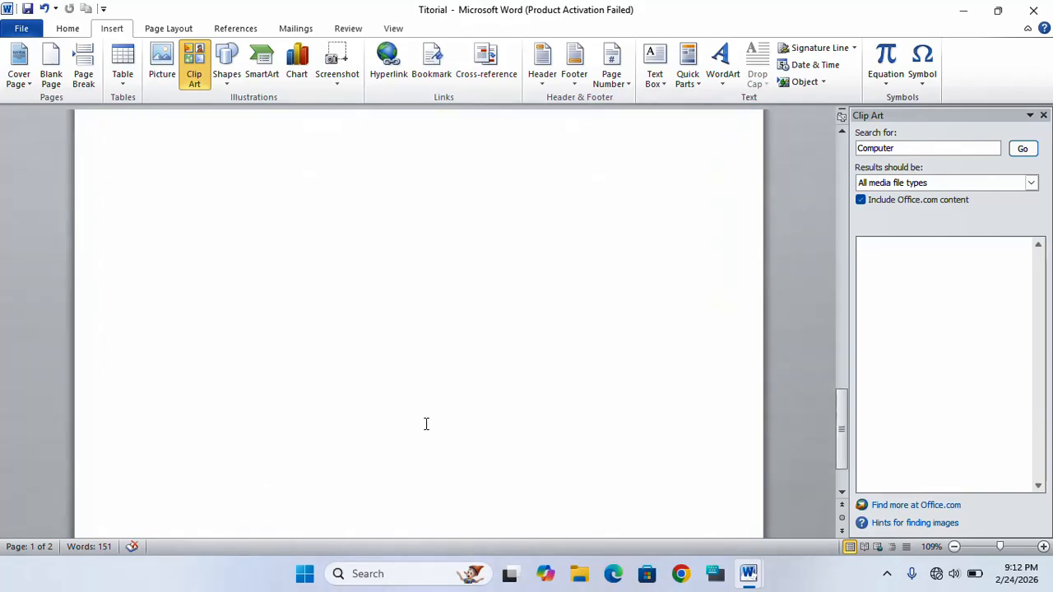
{"action": "scroll", "coordinate": [331, 213], "scroll_direction": "up", "scroll_amount": 5}
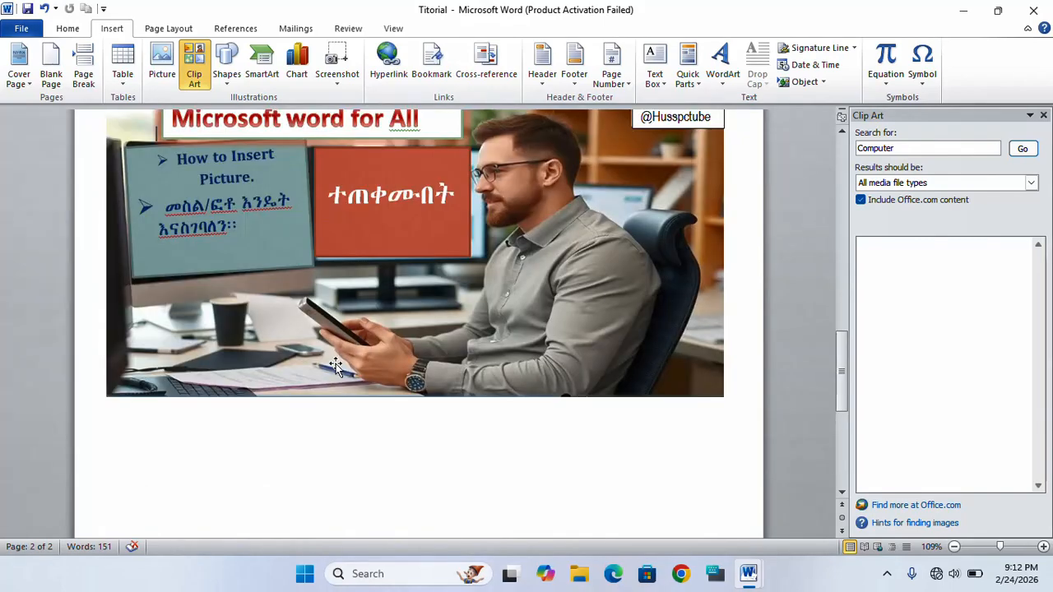
{"action": "scroll", "coordinate": [329, 358], "scroll_direction": "down", "scroll_amount": 3}
{"action": "double_click", "coordinate": [285, 343]}
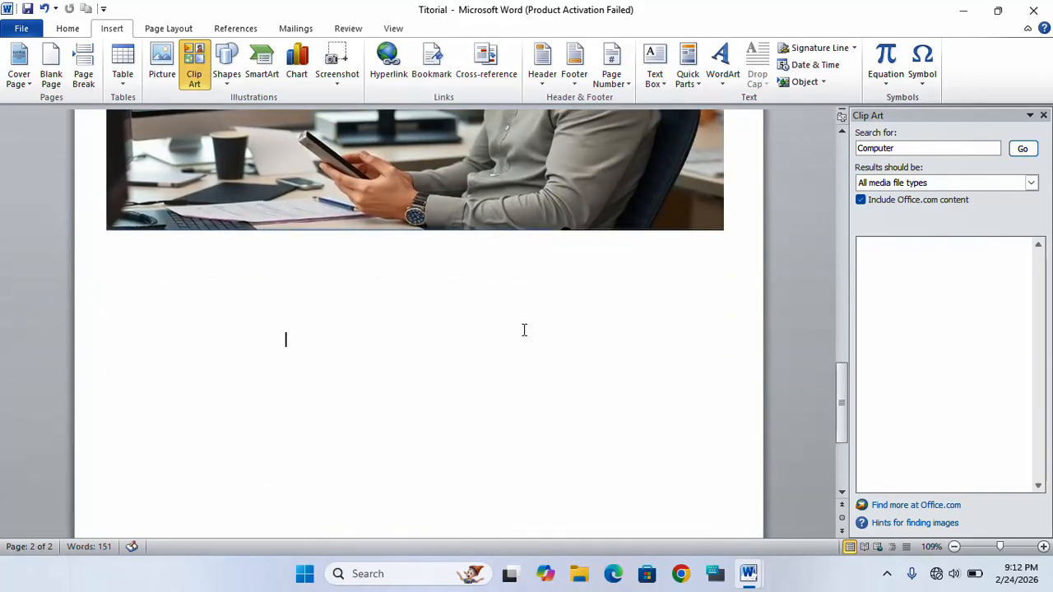
{"action": "scroll", "coordinate": [434, 238], "scroll_direction": "down", "scroll_amount": 2}
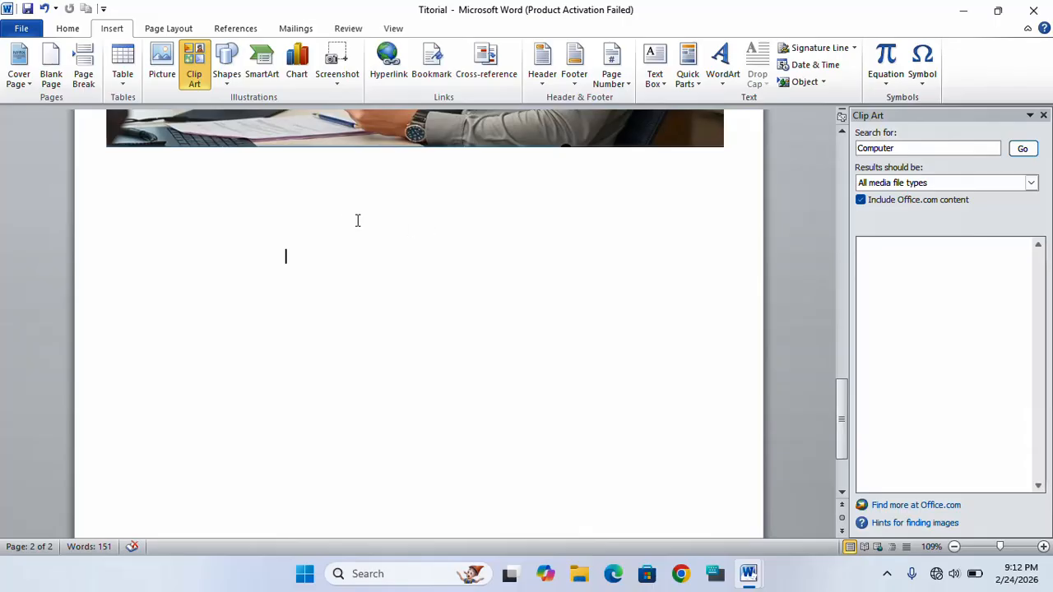
{"action": "scroll", "coordinate": [357, 221], "scroll_direction": "down", "scroll_amount": 1}
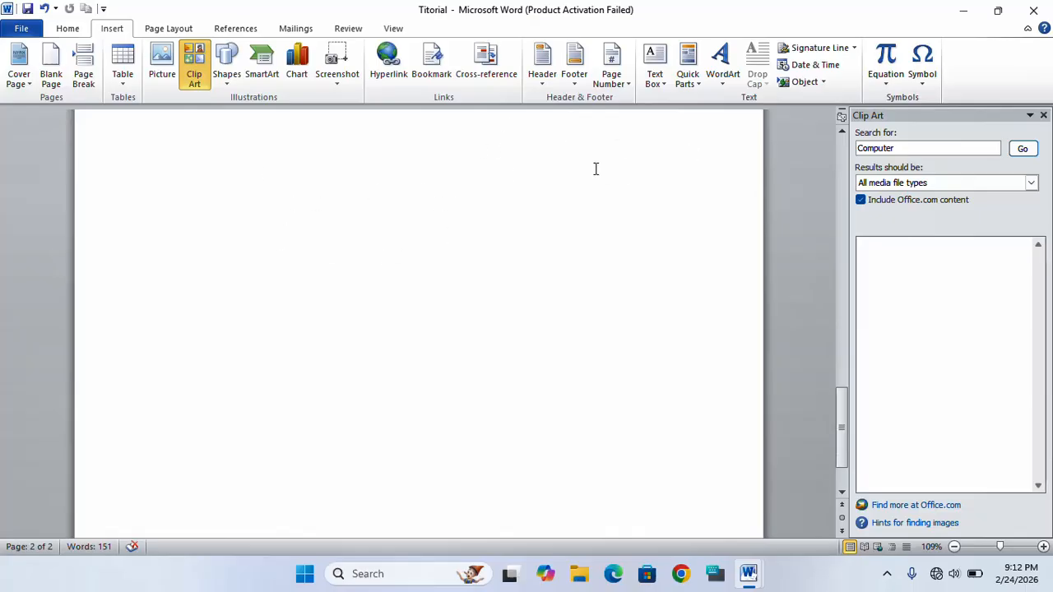
Search the clip art for Computer across all media file types and look through the results.
{"action": "left_click", "coordinate": [1042, 115]}
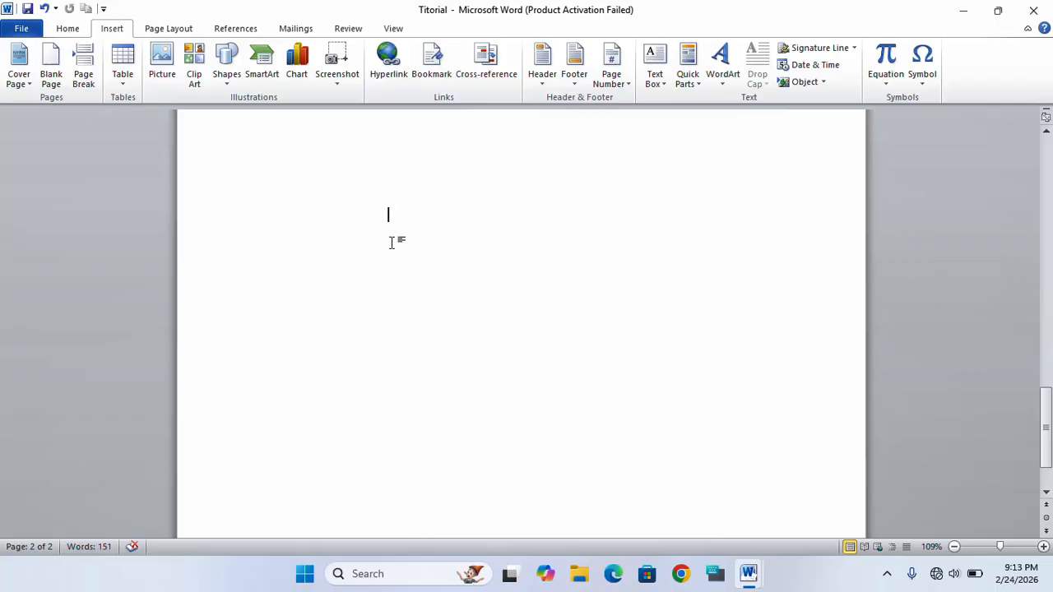
{"action": "left_click", "coordinate": [196, 76]}
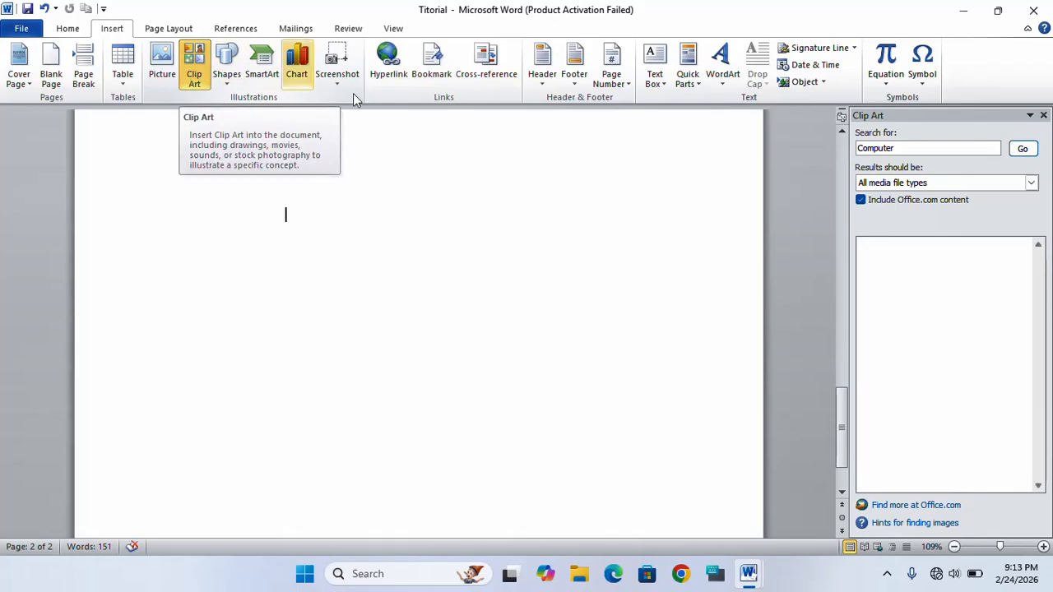
{"action": "left_click", "coordinate": [916, 146]}
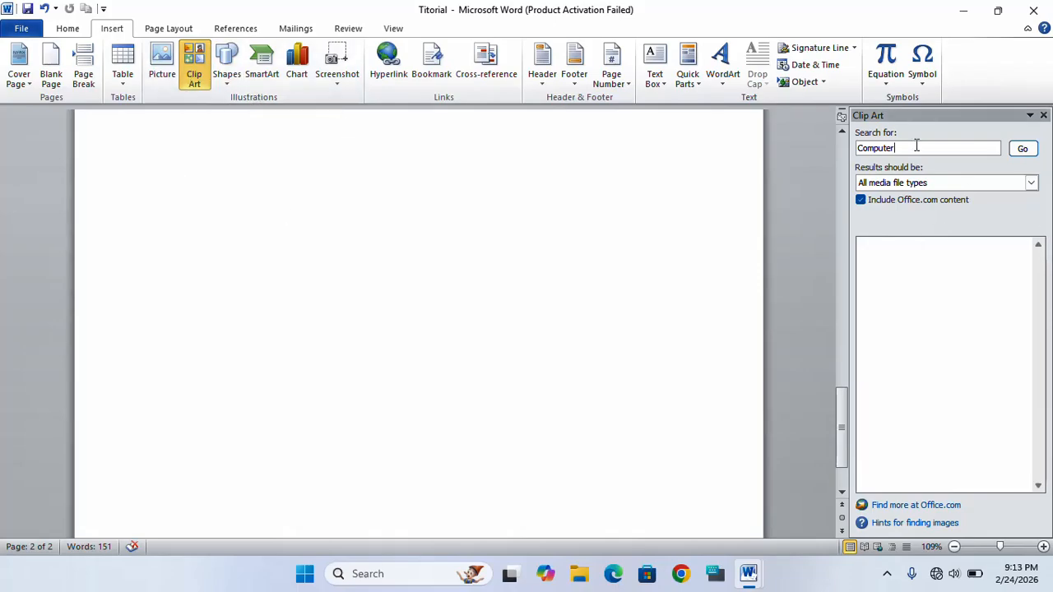
{"action": "left_click_drag", "start_coordinate": [905, 148], "coordinate": [847, 149]}
{"action": "left_click", "coordinate": [1026, 149]}
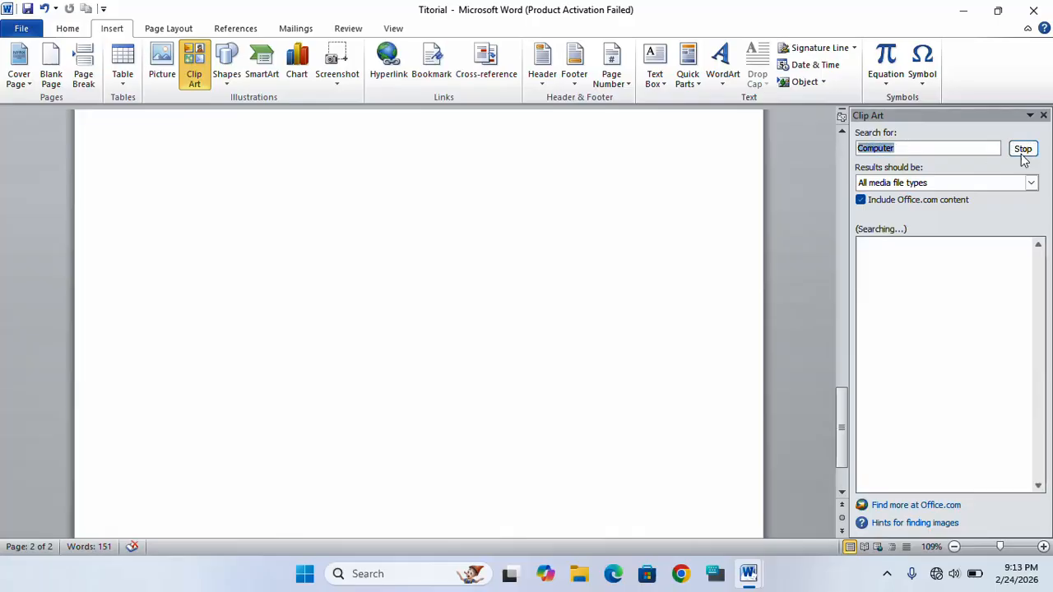
{"action": "mouse_move", "coordinate": [935, 372]}
{"action": "scroll", "coordinate": [938, 374], "scroll_direction": "down", "scroll_amount": 5}
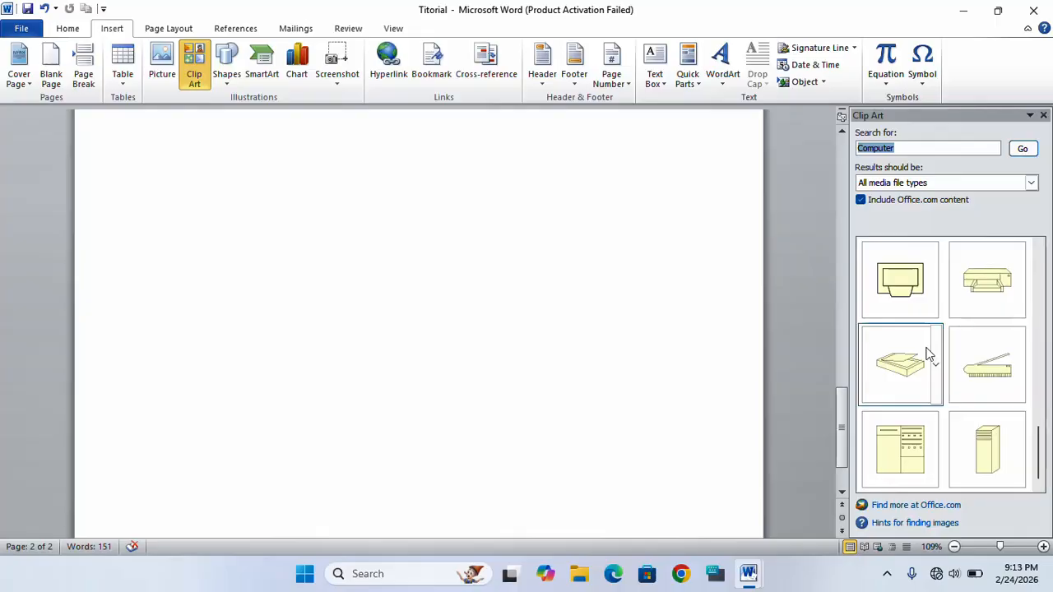
{"action": "scroll", "coordinate": [913, 358], "scroll_direction": "up", "scroll_amount": 5}
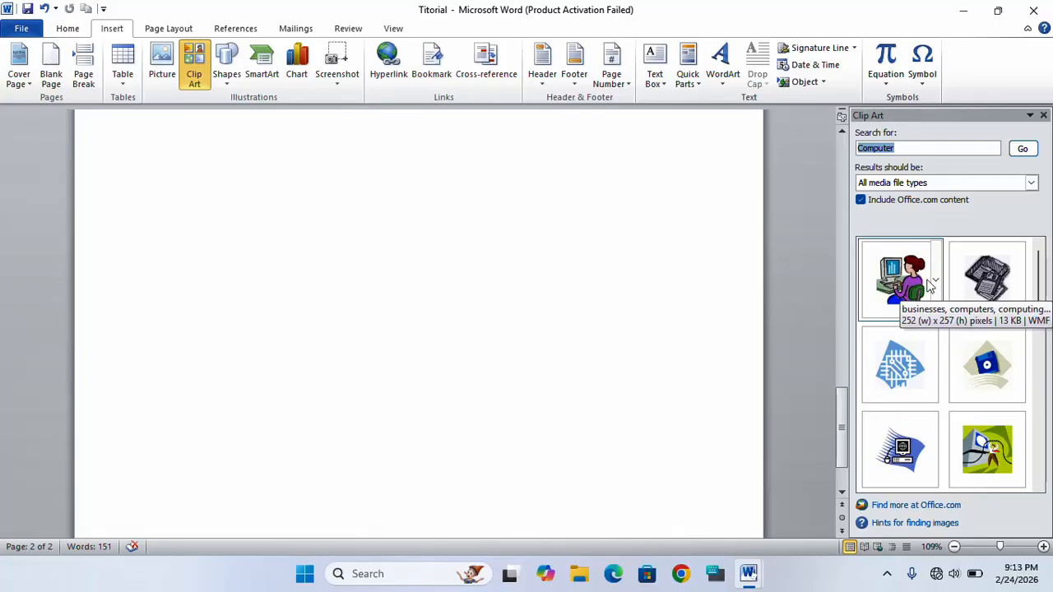
Search the clip art for FLOWER and insert the photo of hands holding yellow daffodils on the blank line of page 2.
{"action": "left_click", "coordinate": [290, 183]}
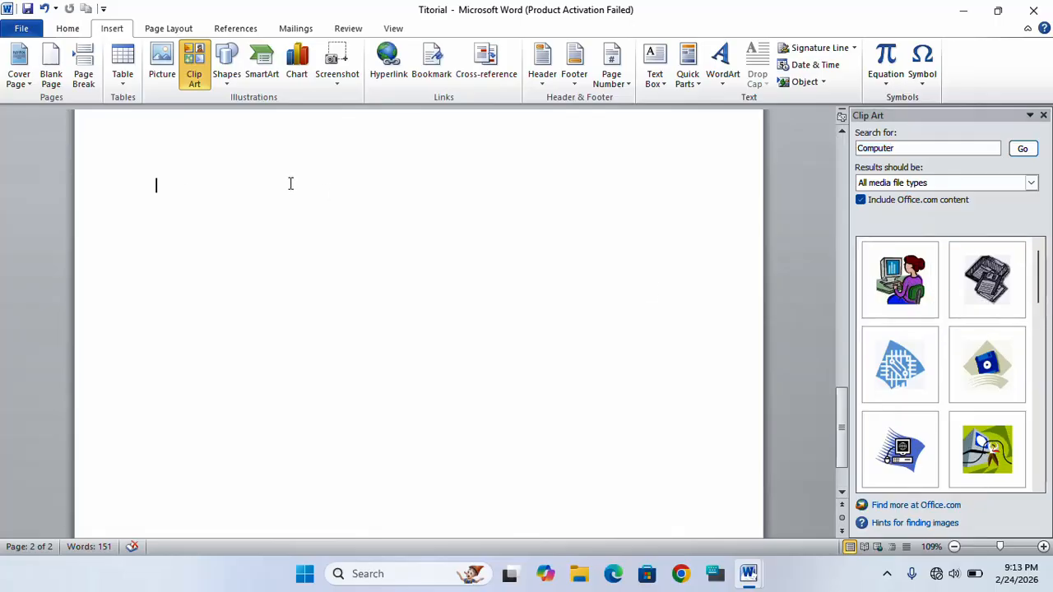
{"action": "scroll", "coordinate": [921, 465], "scroll_direction": "down", "scroll_amount": 3}
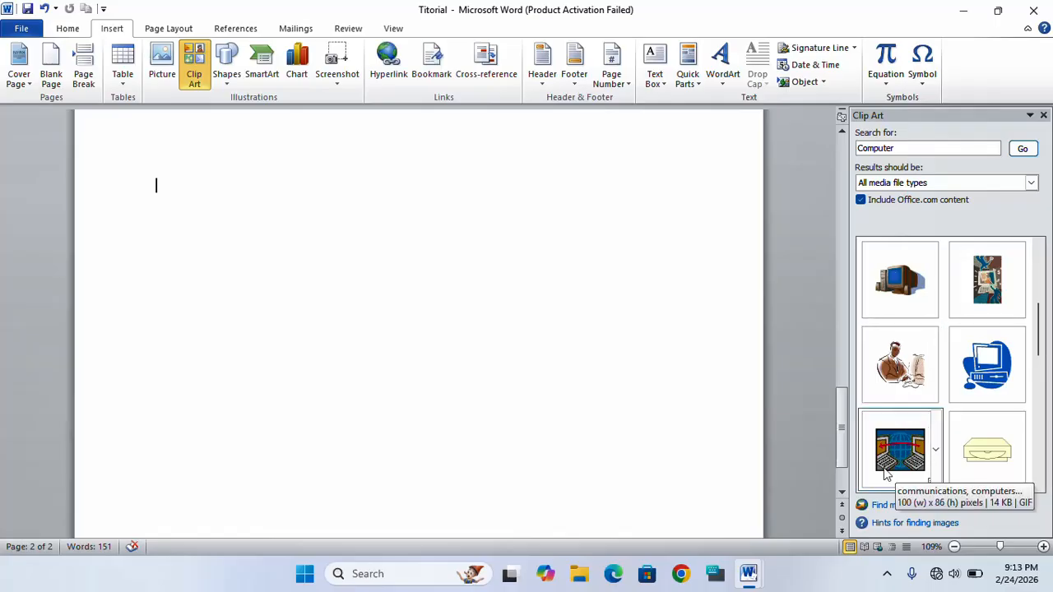
{"action": "scroll", "coordinate": [921, 461], "scroll_direction": "up", "scroll_amount": 3}
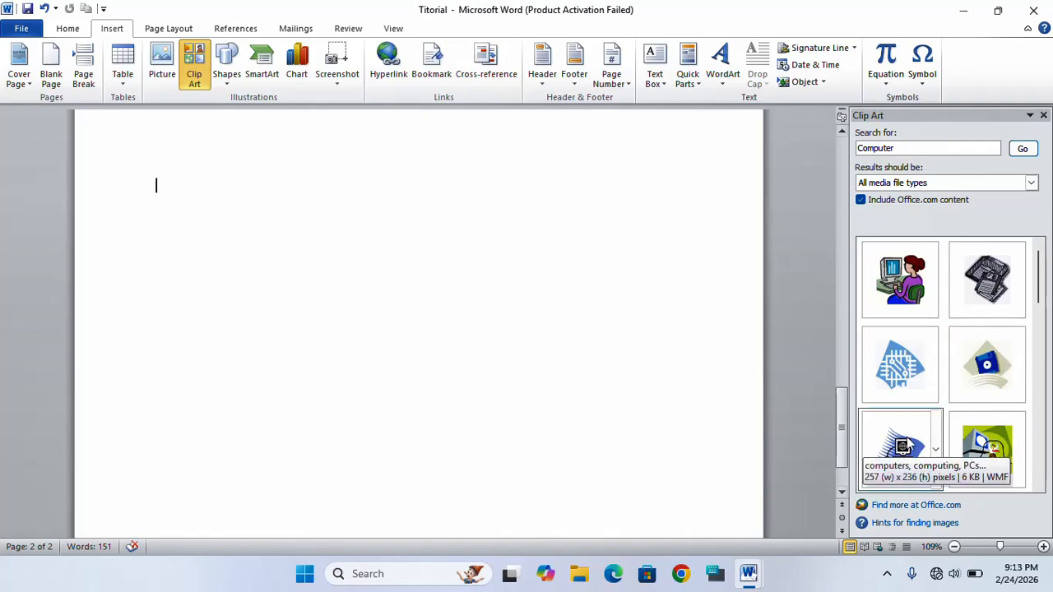
{"action": "double_click", "coordinate": [901, 149]}
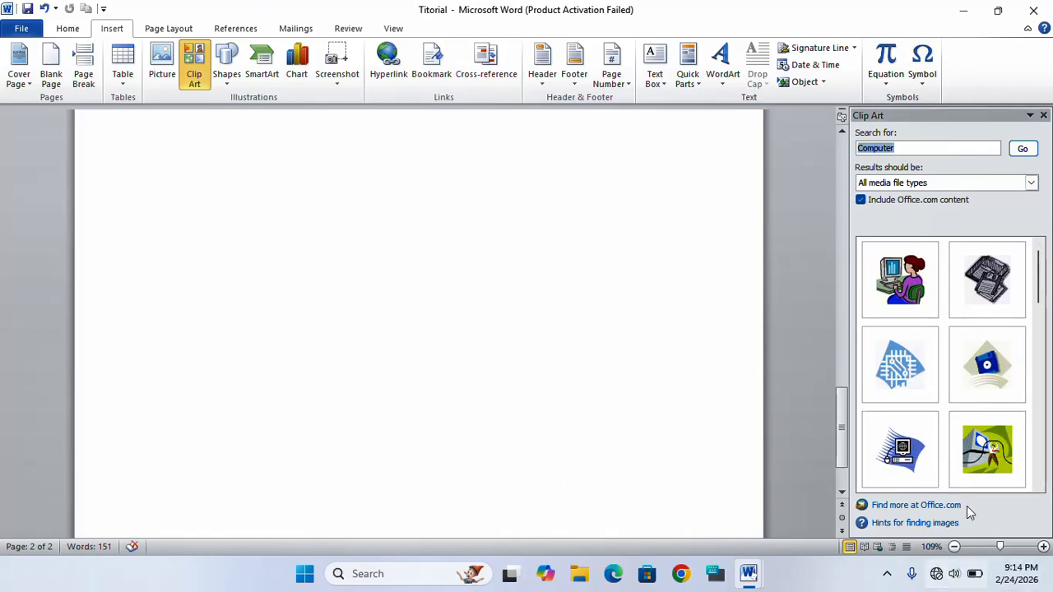
{"action": "type", "text": "FLOWER"}
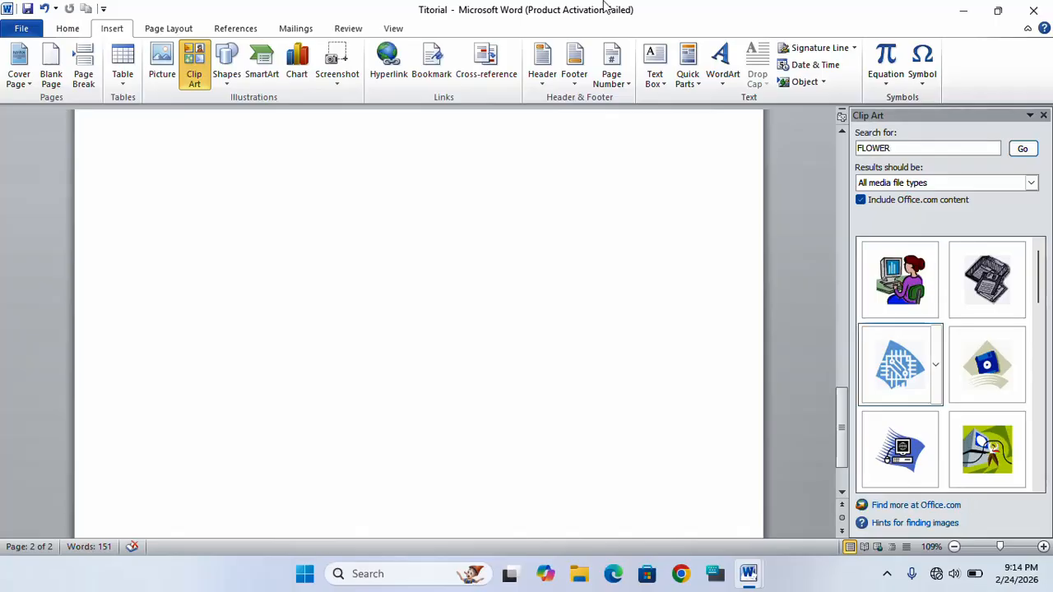
{"action": "left_click", "coordinate": [1023, 149]}
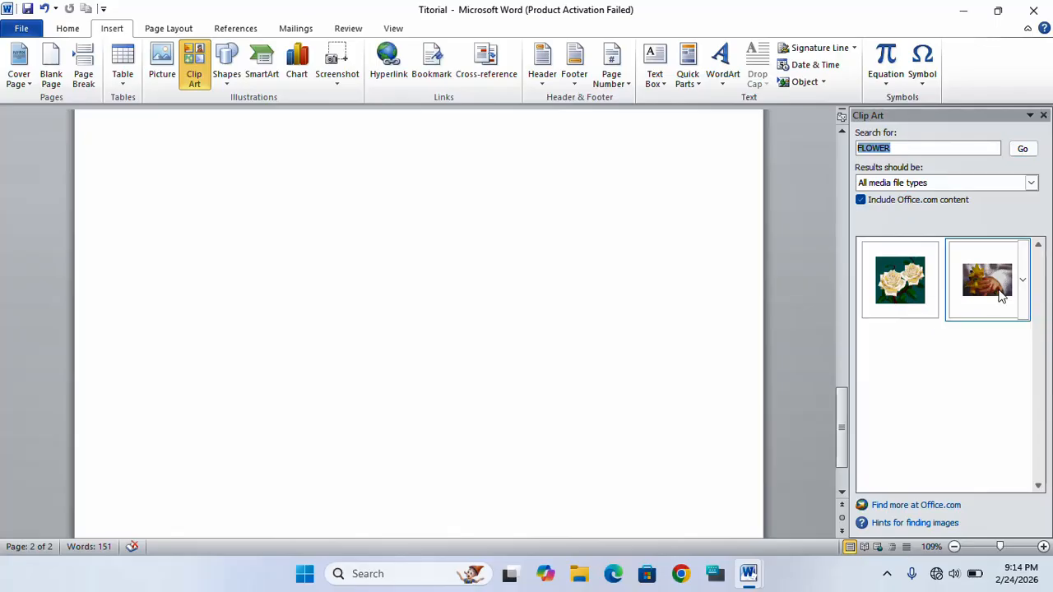
{"action": "left_click", "coordinate": [999, 294]}
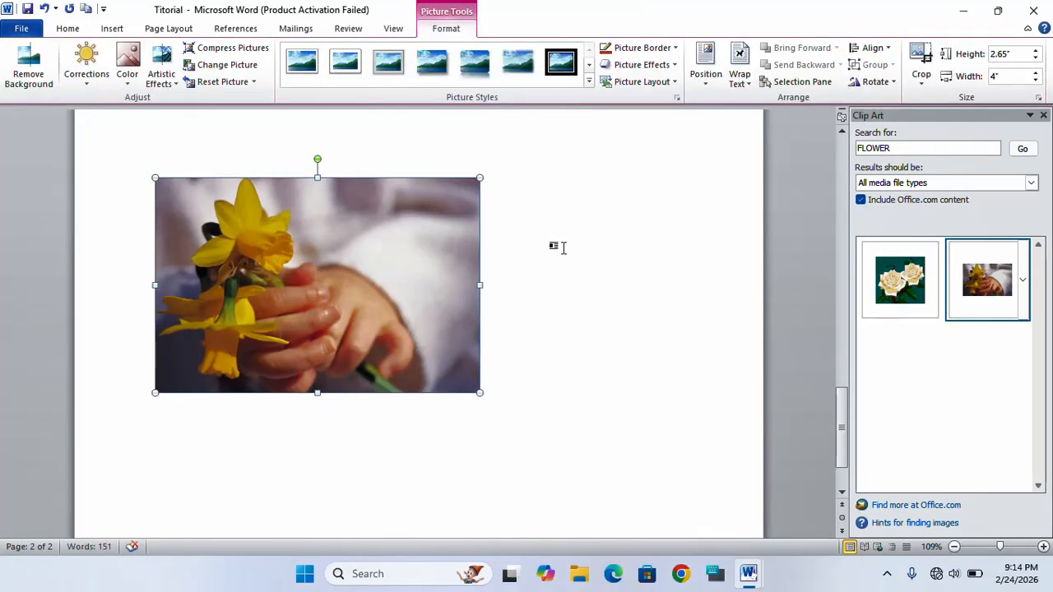
Delete the daffodil clip from all Clip Organizer collections and remove the inserted daffodil photo from the page.
{"action": "key", "text": "Delete"}
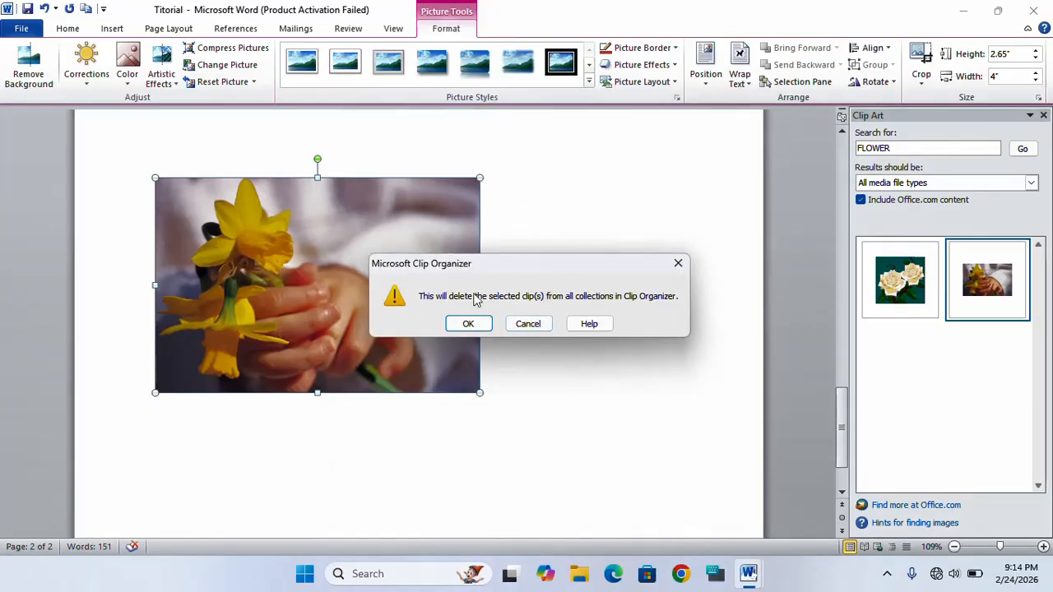
{"action": "left_click", "coordinate": [468, 323]}
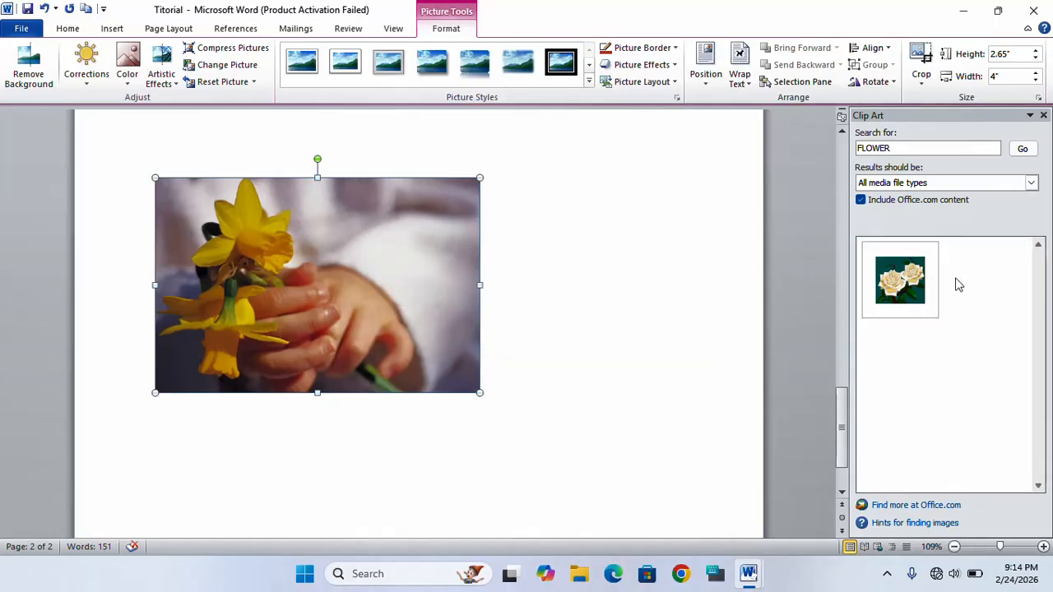
{"action": "key", "text": "Delete"}
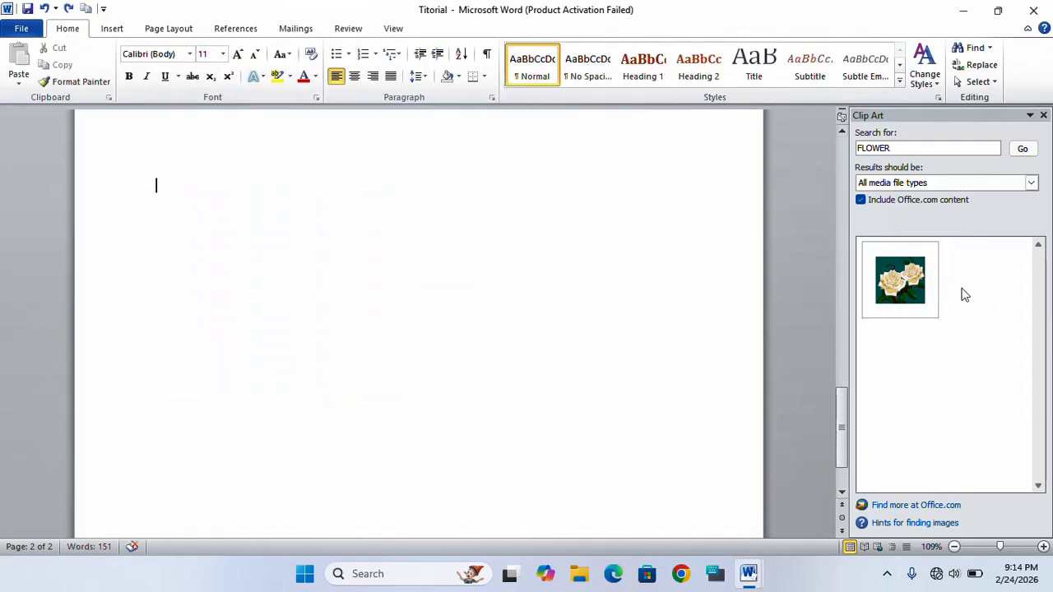
Insert the white roses clip on the page and delete it again.
{"action": "left_click", "coordinate": [894, 284]}
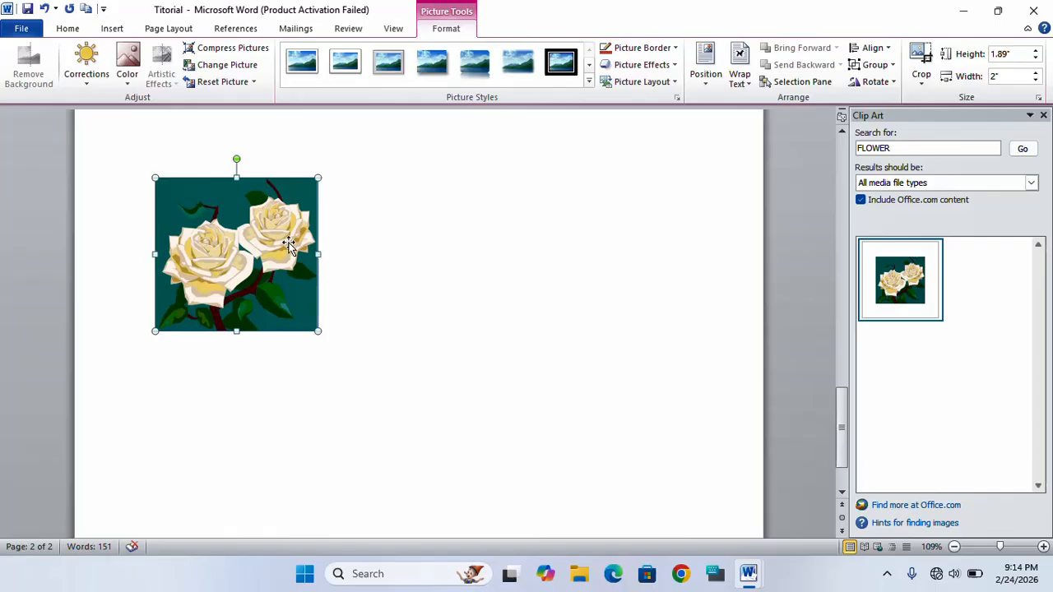
{"action": "left_click", "coordinate": [393, 254]}
{"action": "left_click", "coordinate": [261, 243]}
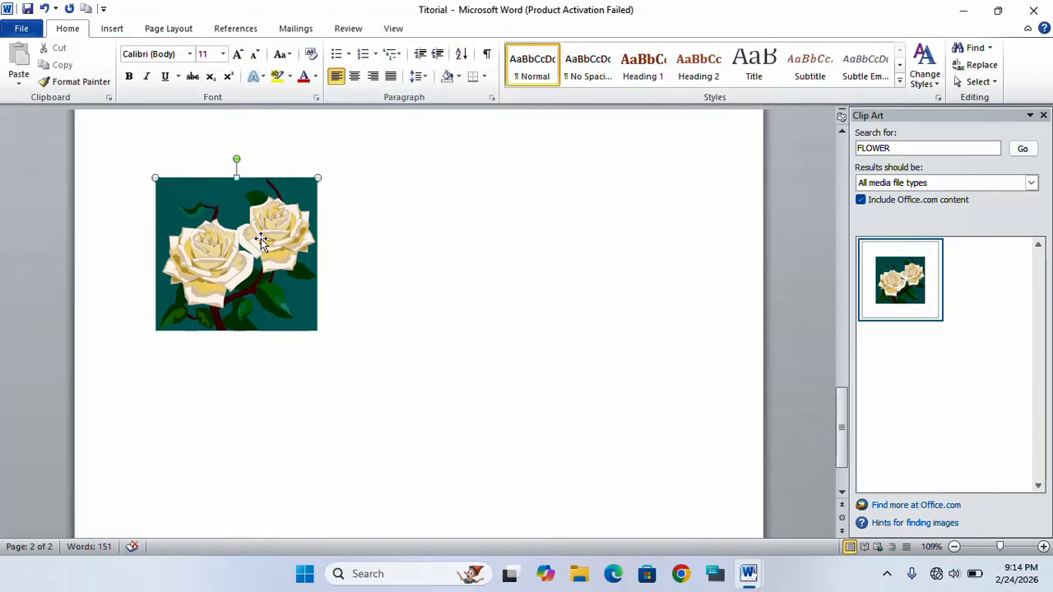
{"action": "key", "text": "Delete"}
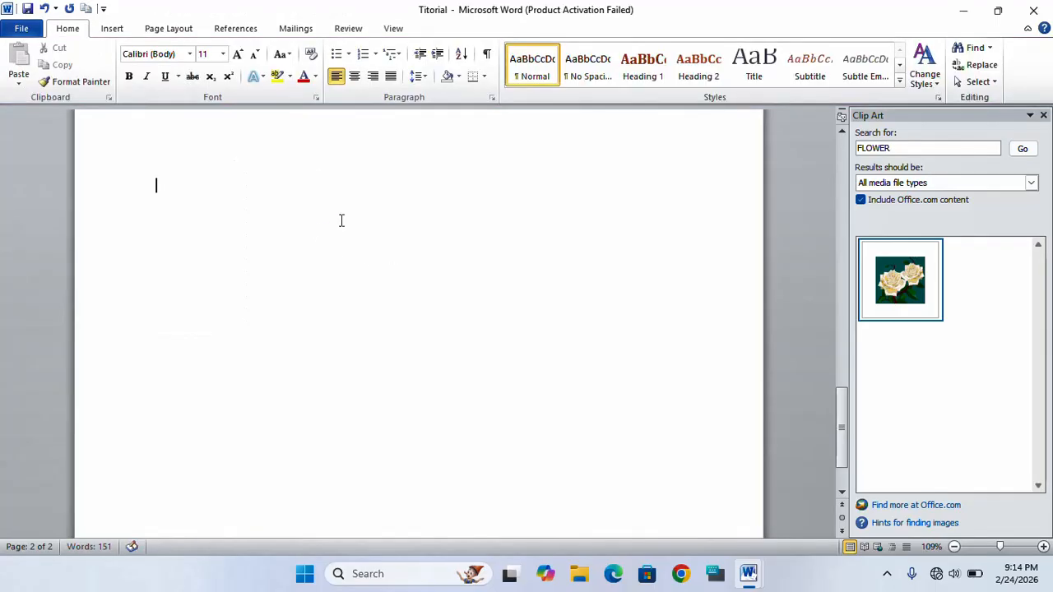
Search the clip art for COMPUTER and insert the brown desktop computer with the blue screen on page 2.
{"action": "double_click", "coordinate": [914, 151]}
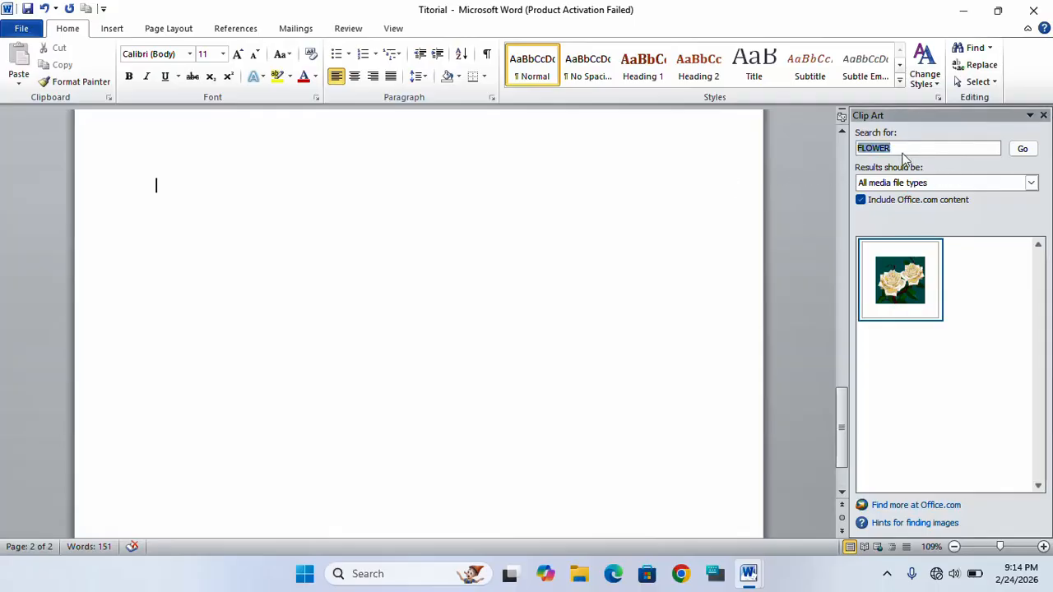
{"action": "type", "text": "COMPUT"}
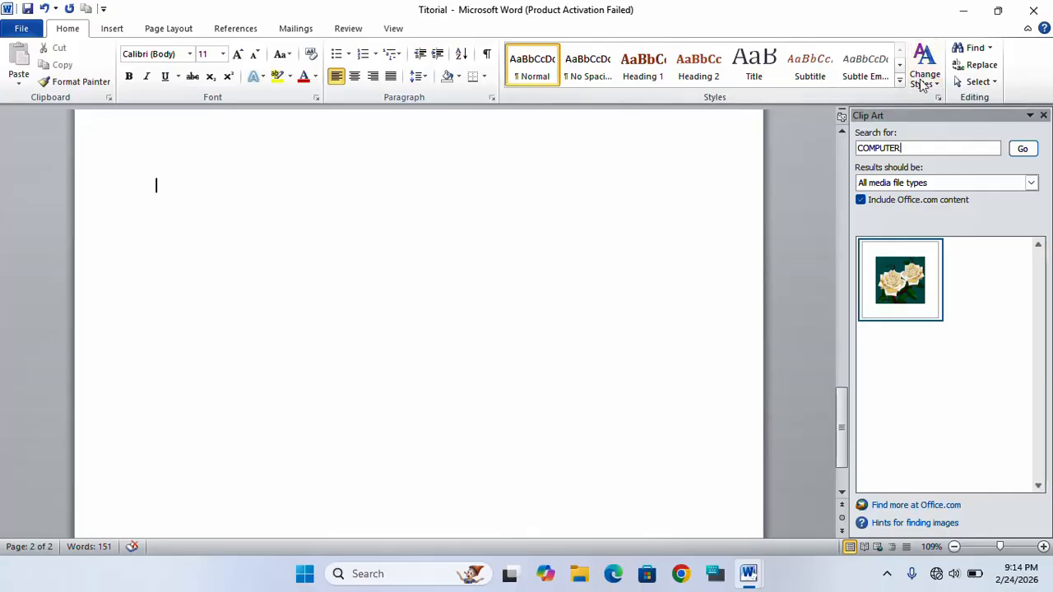
{"action": "left_click", "coordinate": [1033, 146]}
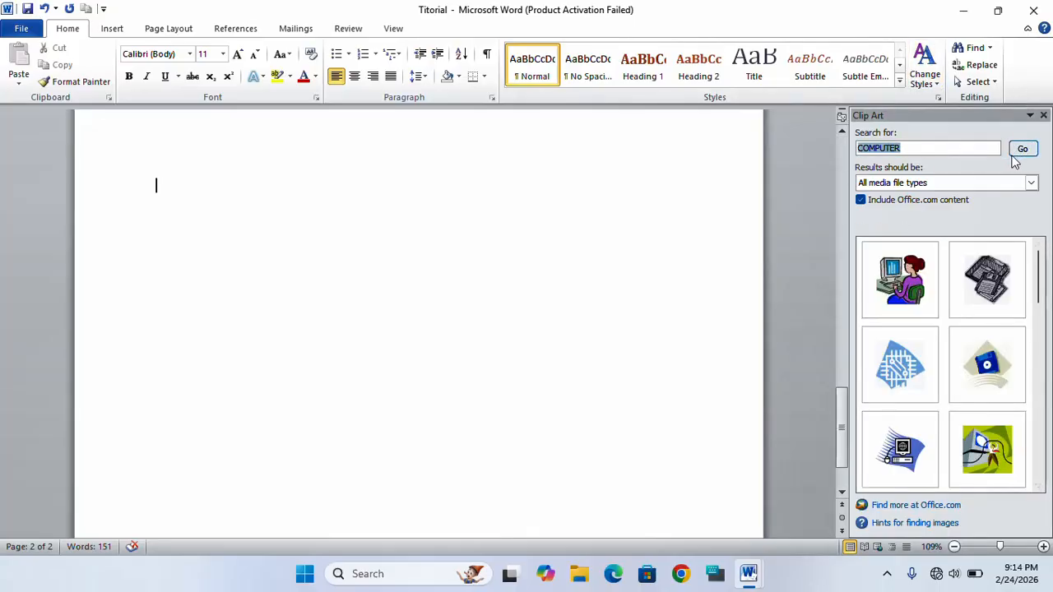
{"action": "scroll", "coordinate": [987, 364], "scroll_direction": "down", "scroll_amount": 3}
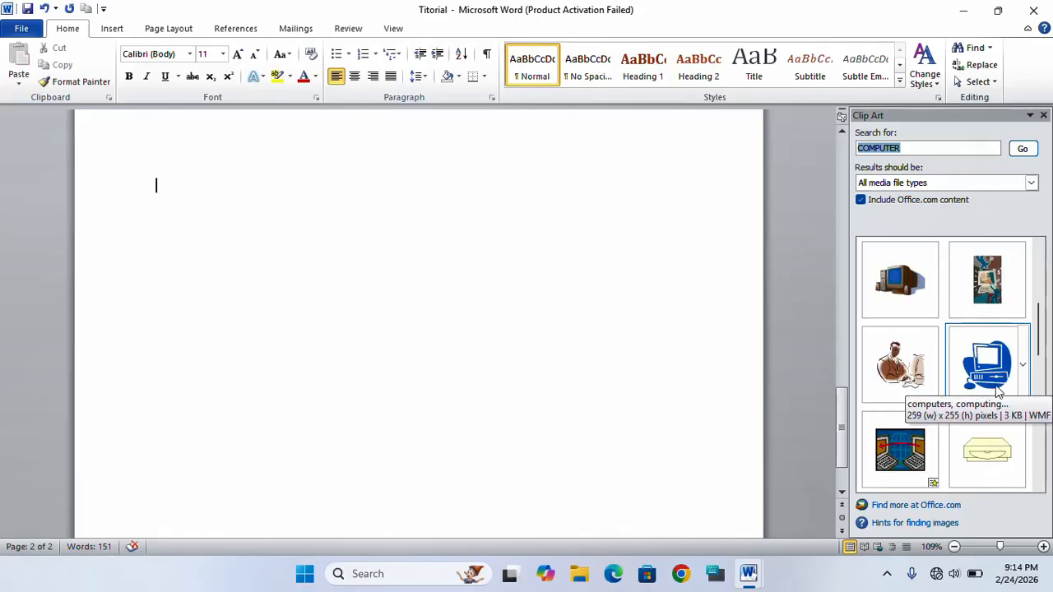
{"action": "left_click", "coordinate": [911, 297]}
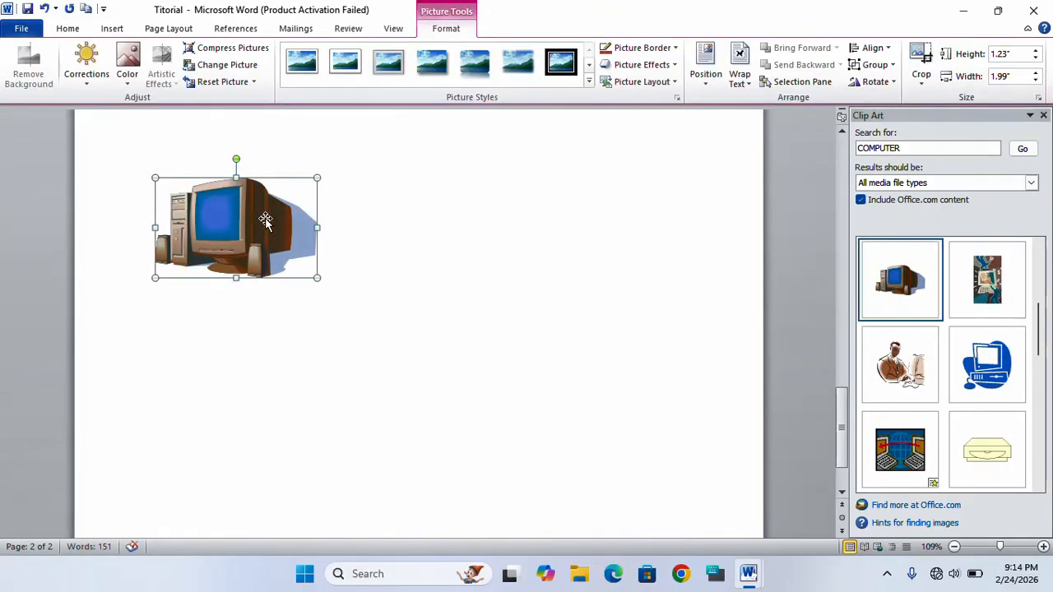
Set the text wrapping of the inserted computer clip to Behind Text.
{"action": "left_click", "coordinate": [430, 238]}
{"action": "left_click", "coordinate": [251, 226]}
{"action": "left_click", "coordinate": [750, 84]}
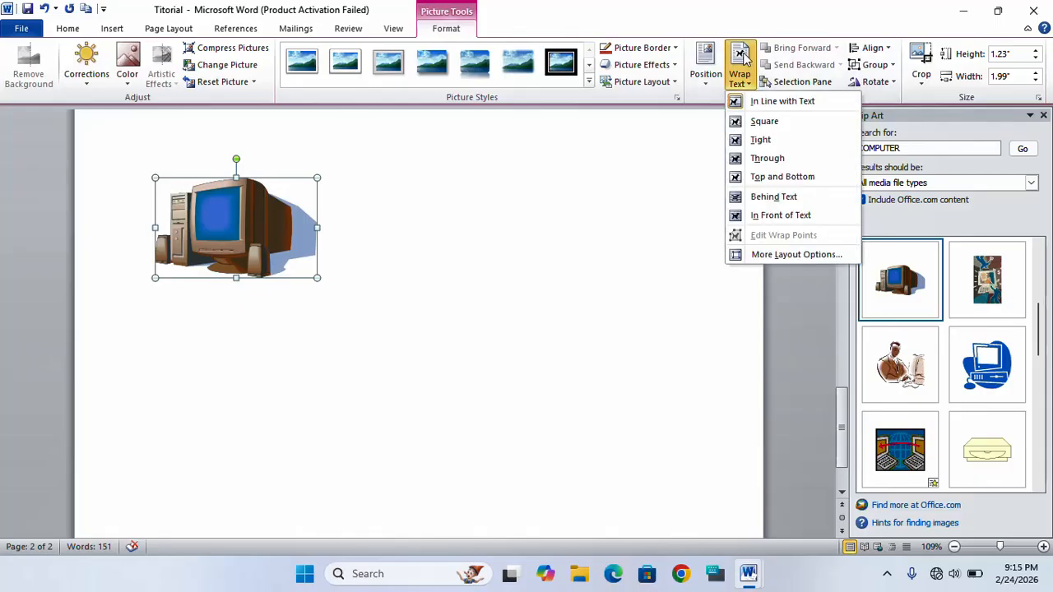
{"action": "left_click", "coordinate": [688, 222]}
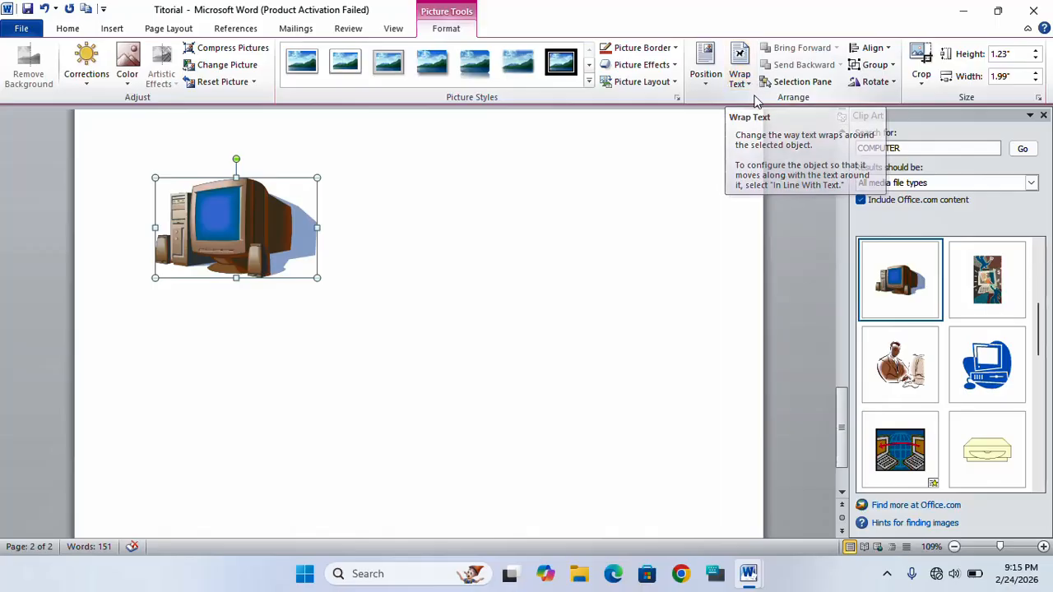
{"action": "left_click", "coordinate": [747, 85]}
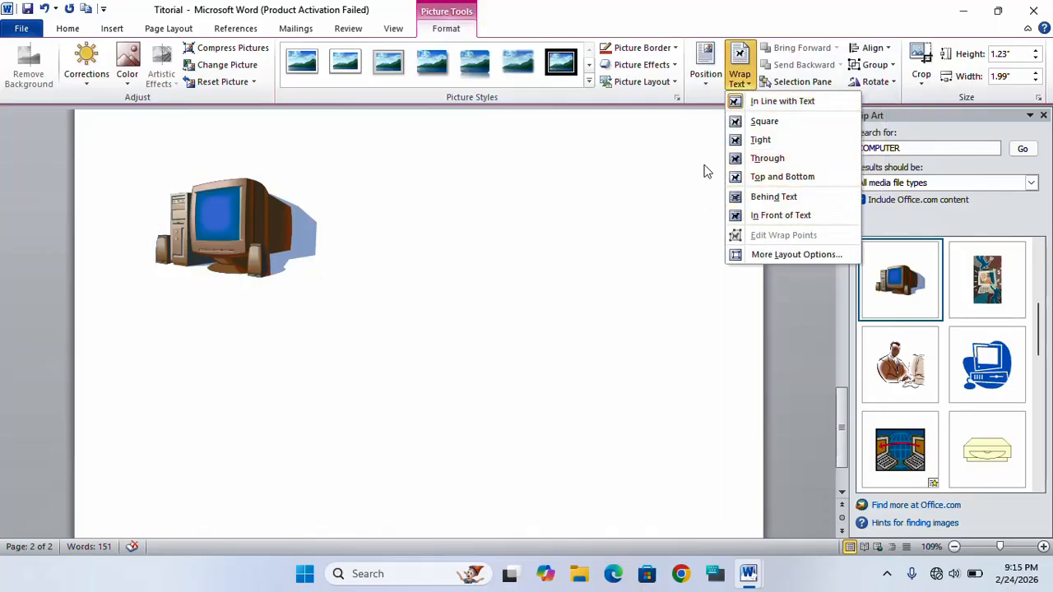
{"action": "left_click", "coordinate": [779, 201]}
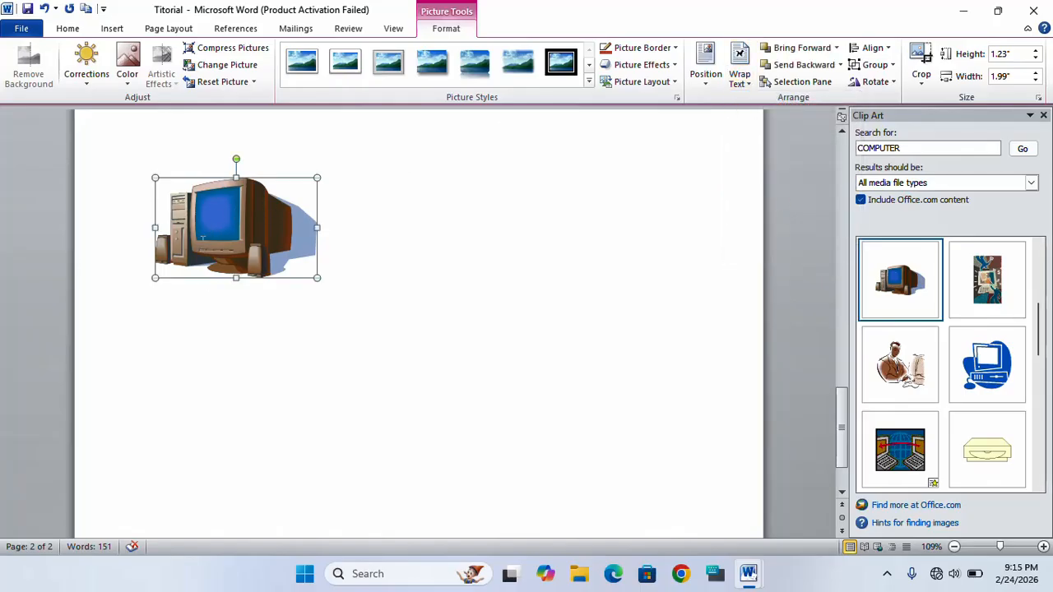
Move the computer clip slightly up and left near the page's left margin and deselect it.
{"action": "left_click_drag", "start_coordinate": [220, 247], "coordinate": [255, 264]}
{"action": "left_click_drag", "start_coordinate": [235, 221], "coordinate": [206, 193]}
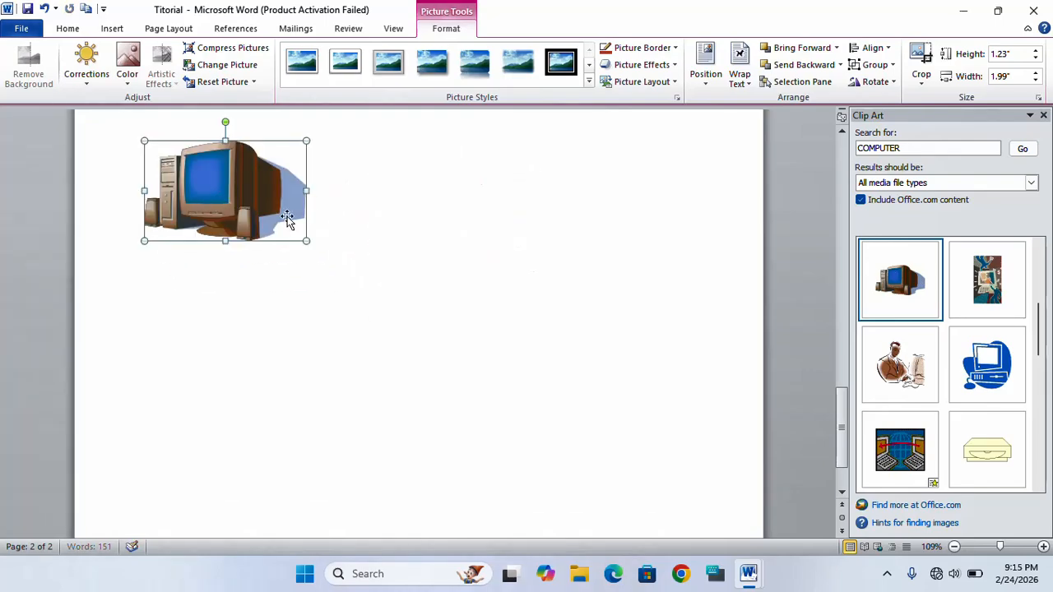
{"action": "left_click", "coordinate": [352, 204]}
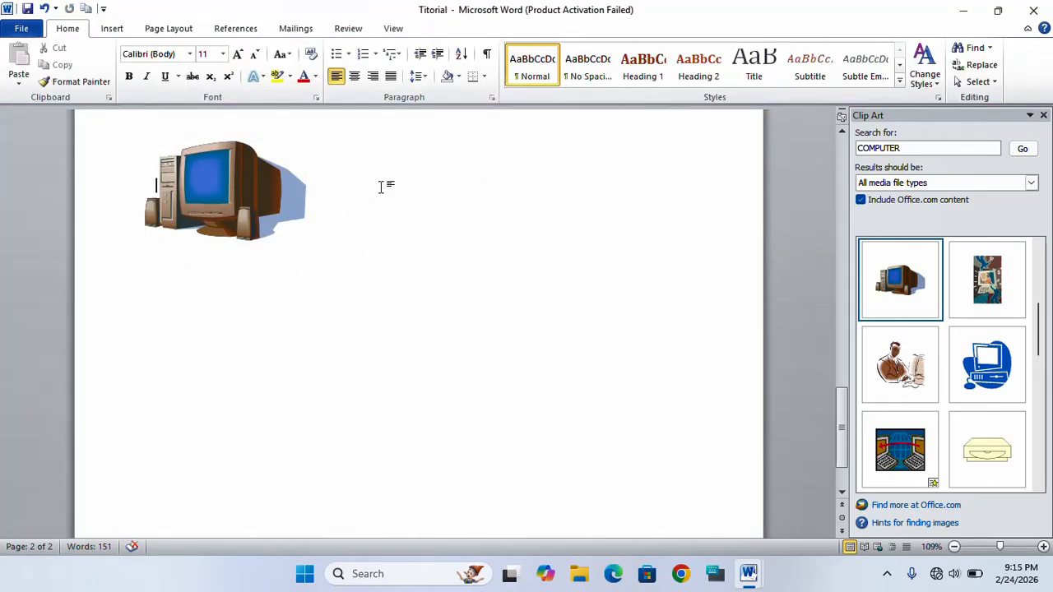
Delete the brown computer clip from page 2 and insert the clip of the man working at a computer instead.
{"action": "scroll", "coordinate": [380, 197], "scroll_direction": "up", "scroll_amount": 3}
{"action": "scroll", "coordinate": [267, 271], "scroll_direction": "down", "scroll_amount": 3}
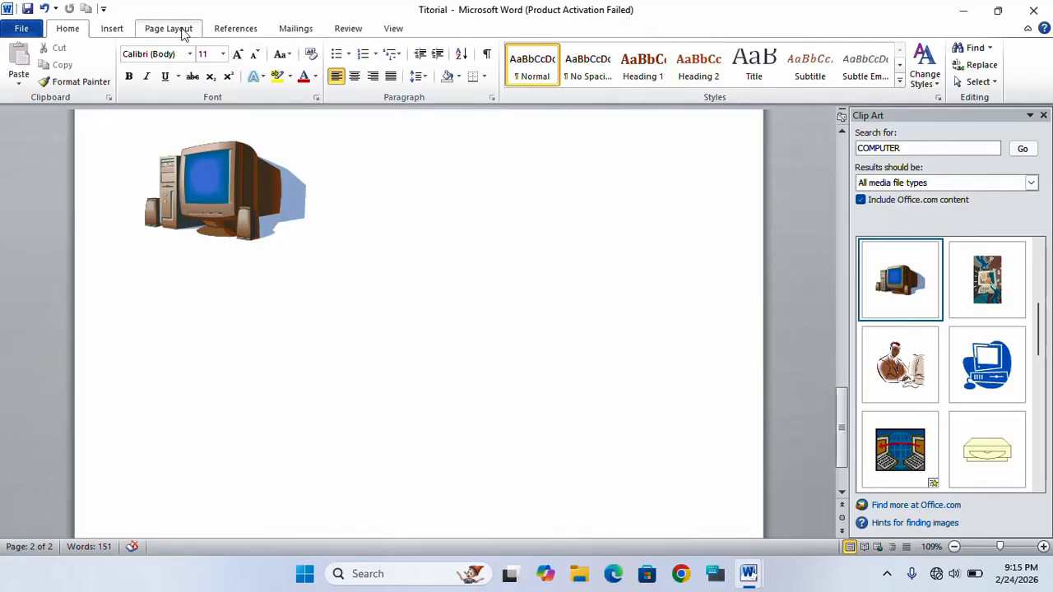
{"action": "left_click", "coordinate": [112, 28]}
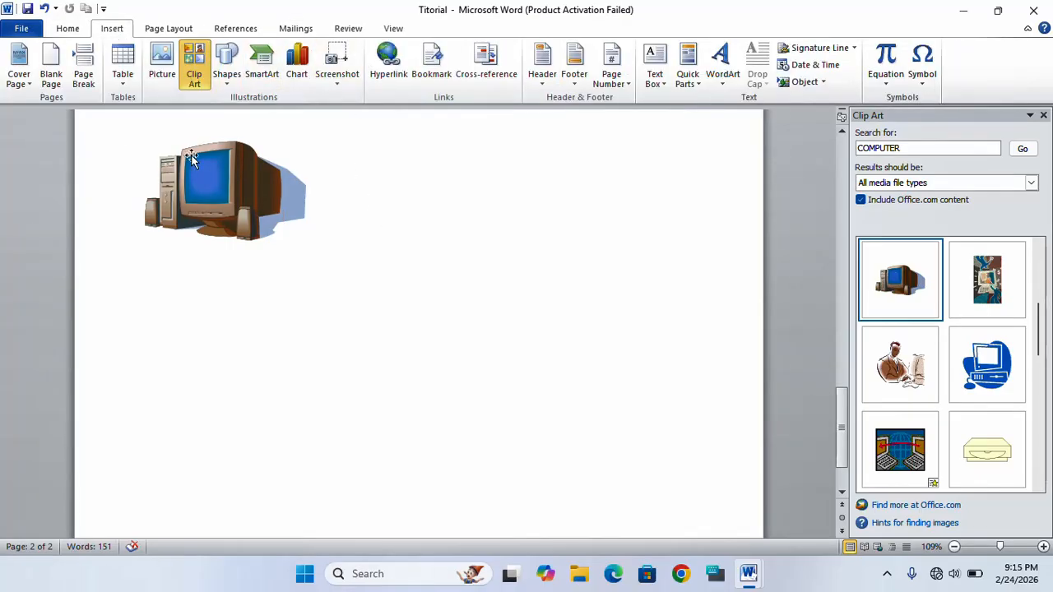
{"action": "left_click", "coordinate": [227, 186]}
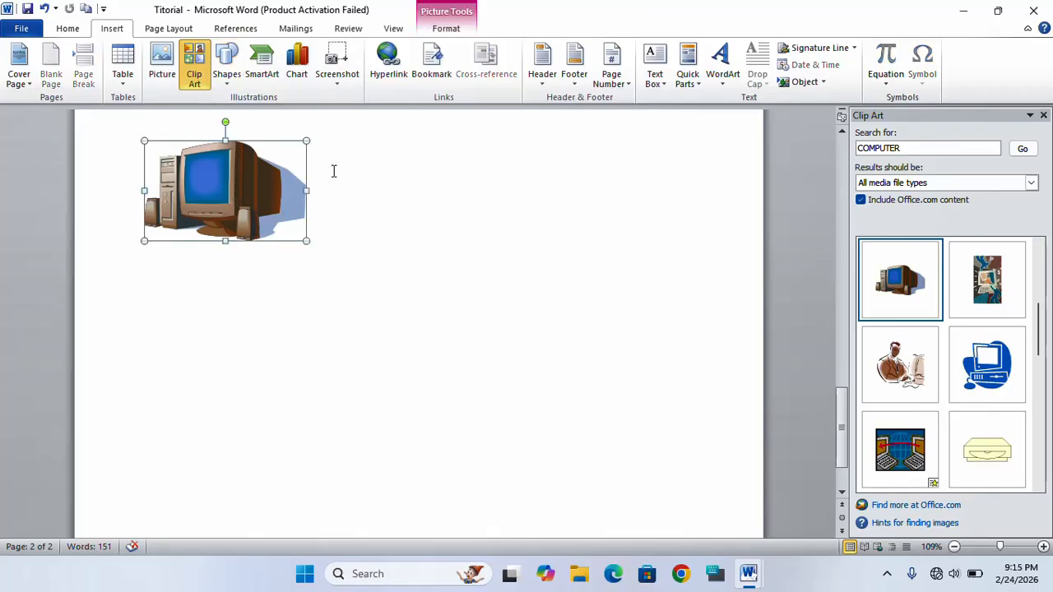
{"action": "key", "text": "Delete"}
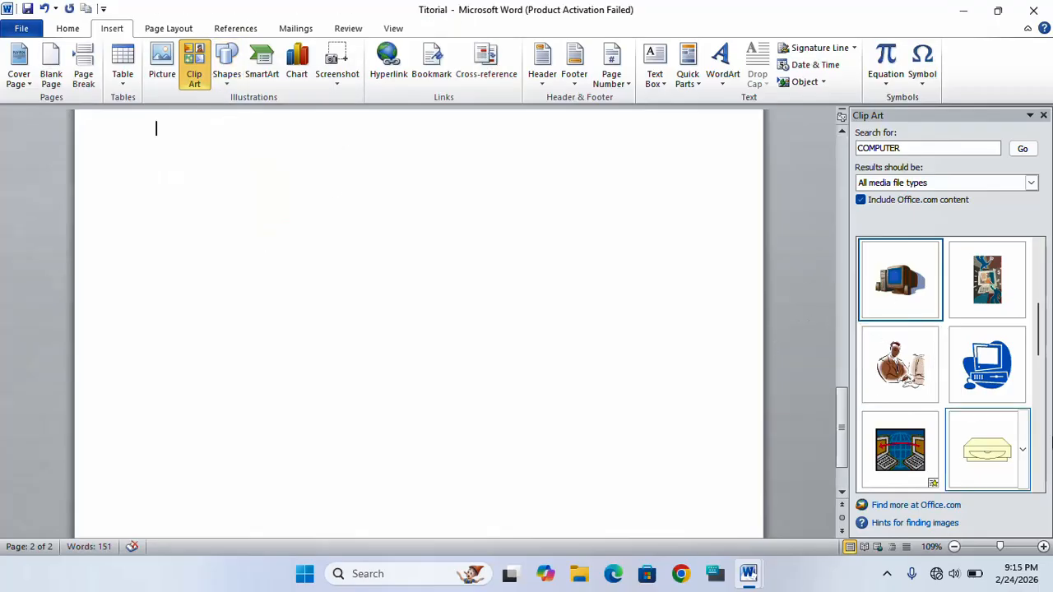
{"action": "left_click", "coordinate": [924, 367]}
{"action": "left_click_drag", "start_coordinate": [264, 232], "coordinate": [257, 268]}
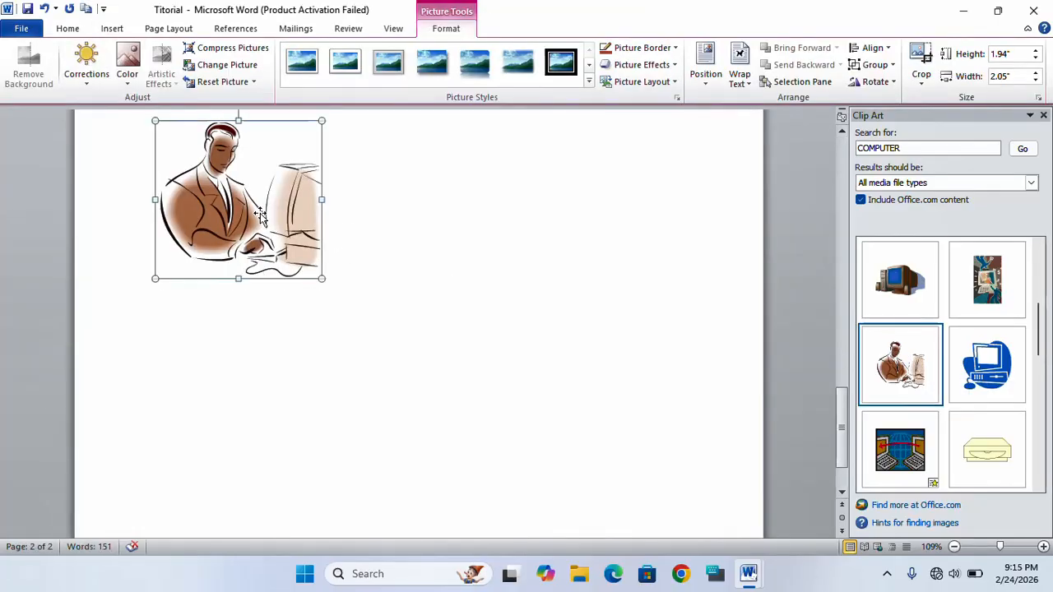
Set the text wrapping of the man-at-computer clip to Behind Text and move it slightly down the page.
{"action": "left_click", "coordinate": [748, 78]}
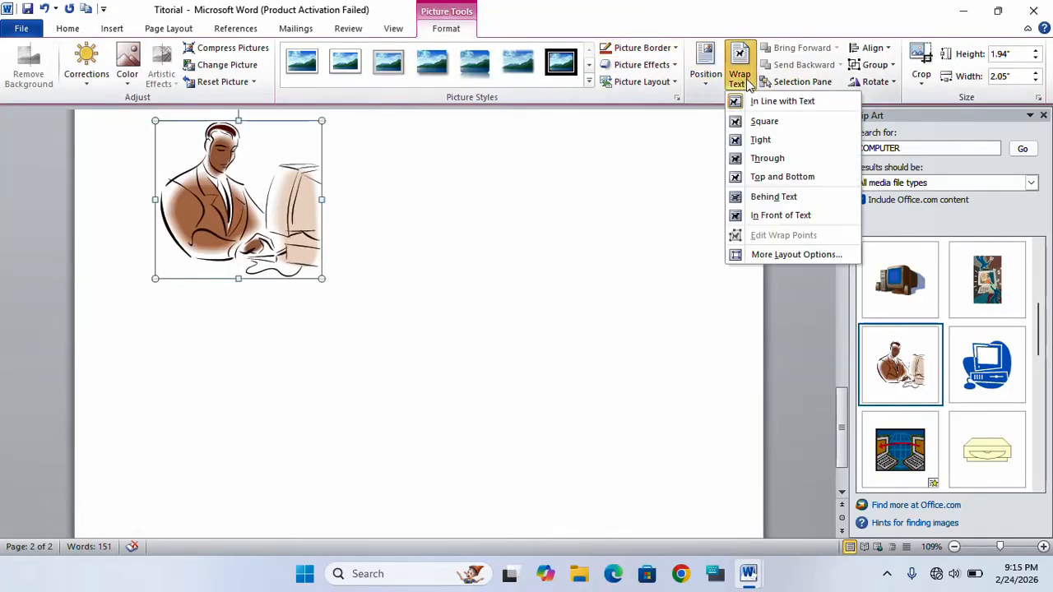
{"action": "left_click", "coordinate": [773, 196]}
{"action": "left_click_drag", "start_coordinate": [244, 170], "coordinate": [251, 226]}
{"action": "left_click", "coordinate": [504, 251]}
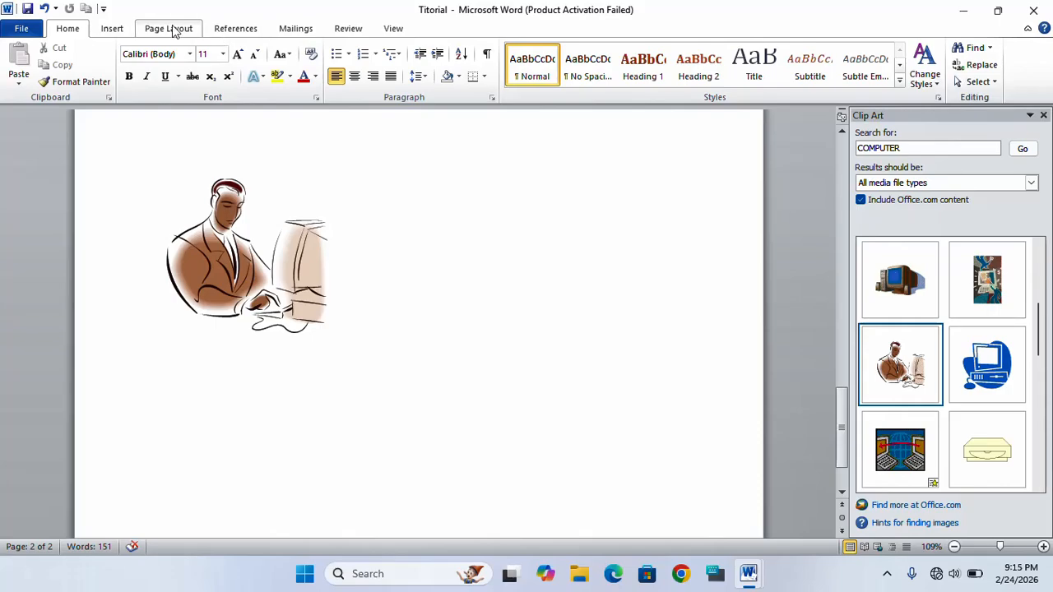
Draw a cloud callout about 1.1" high and 1.15" wide just above the man's head.
{"action": "left_click", "coordinate": [103, 32]}
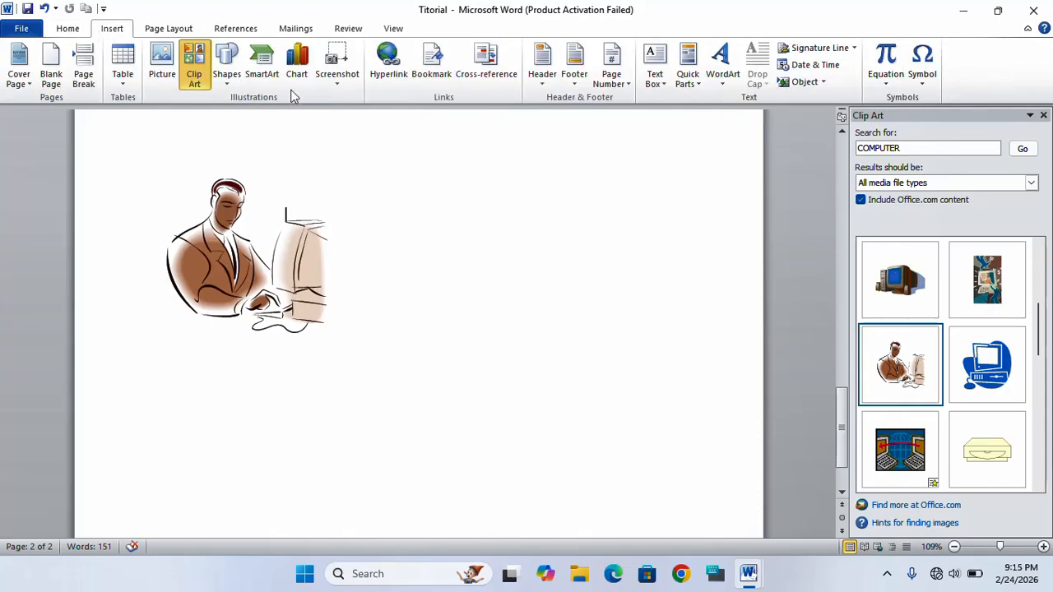
{"action": "left_click", "coordinate": [228, 82]}
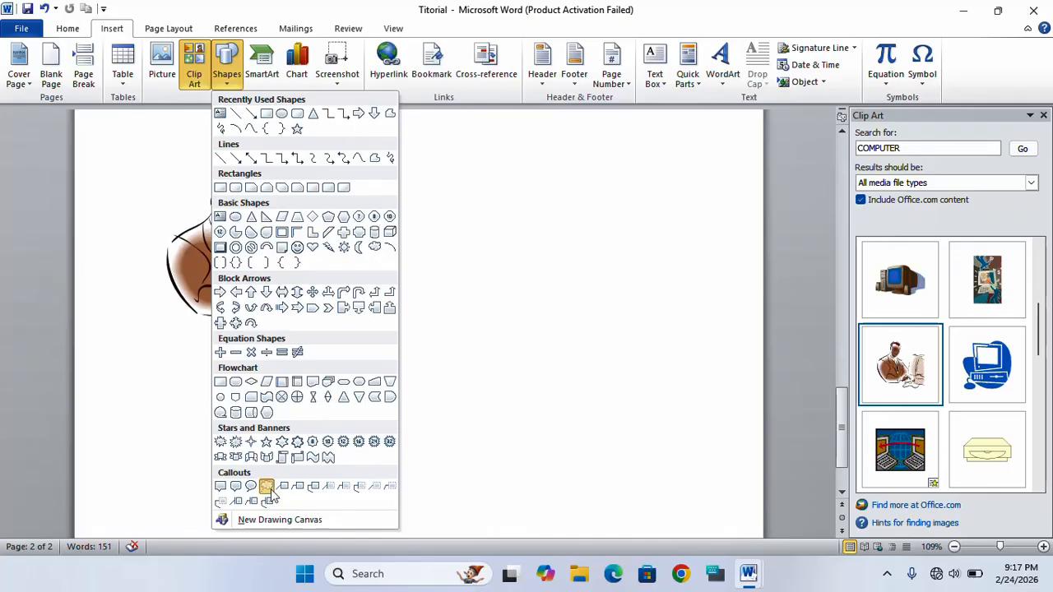
{"action": "left_click", "coordinate": [267, 486]}
{"action": "mouse_move", "coordinate": [311, 165]}
{"action": "left_mouse_down"}
{"action": "mouse_move", "coordinate": [357, 212]}
{"action": "mouse_move", "coordinate": [417, 184]}
{"action": "mouse_move", "coordinate": [401, 241]}
{"action": "mouse_move", "coordinate": [305, 172]}
{"action": "left_mouse_up"}
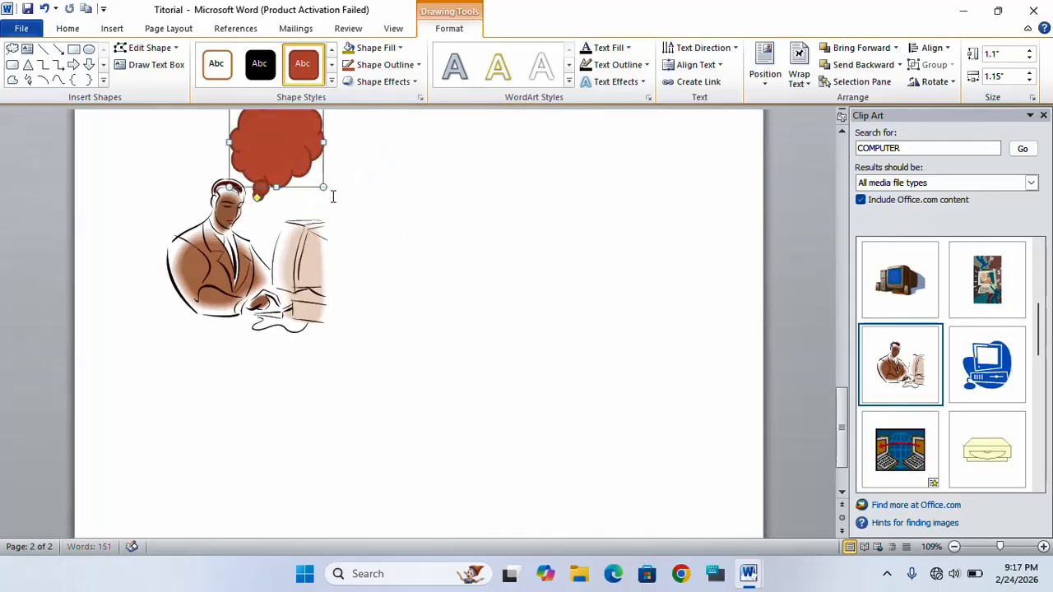
{"action": "left_click", "coordinate": [376, 190]}
Move the cloud callout slightly down, clear of the photo, and stretch it rightwards to about twice its width.
{"action": "scroll", "coordinate": [316, 185], "scroll_direction": "up", "scroll_amount": 2}
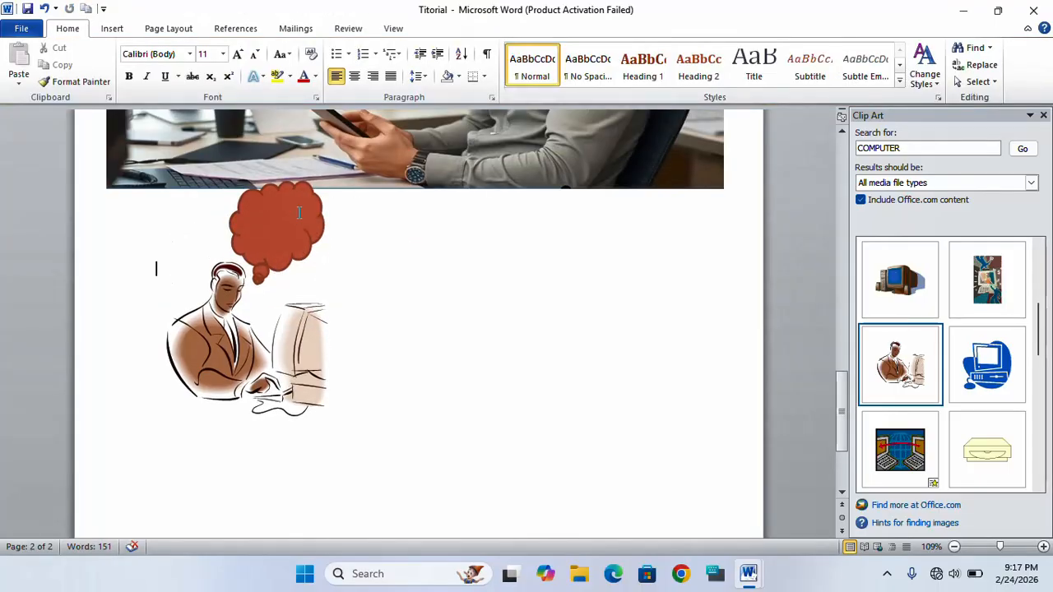
{"action": "left_click", "coordinate": [302, 216]}
{"action": "left_click_drag", "start_coordinate": [314, 229], "coordinate": [324, 257]}
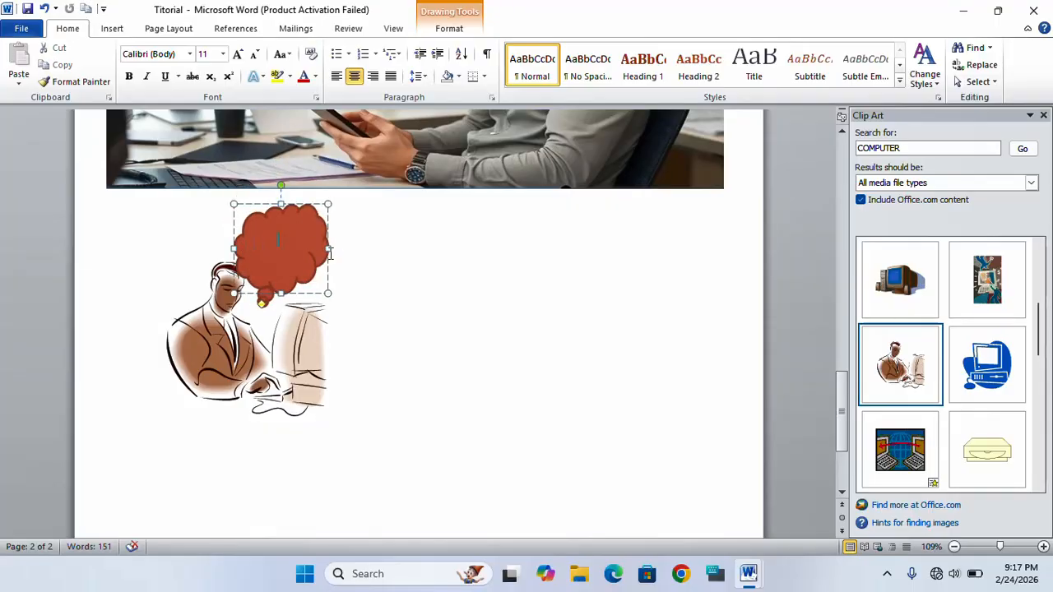
{"action": "left_click_drag", "start_coordinate": [330, 250], "coordinate": [432, 255]}
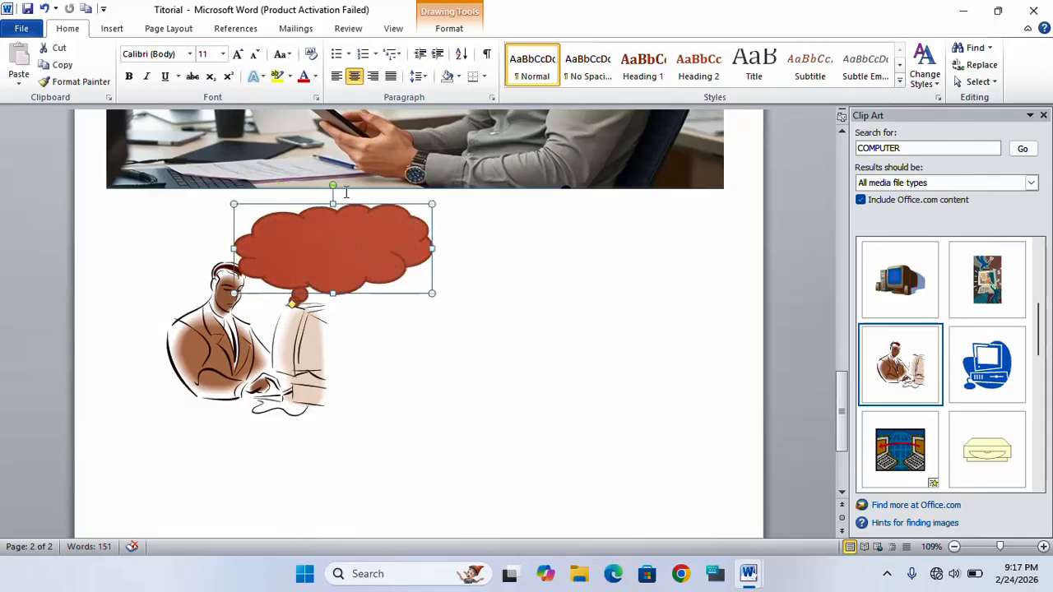
Rotate the cloud callout clockwise to a slight tilt with its tail towards the man's head, and deselect it.
{"action": "left_click_drag", "start_coordinate": [331, 184], "coordinate": [353, 206]}
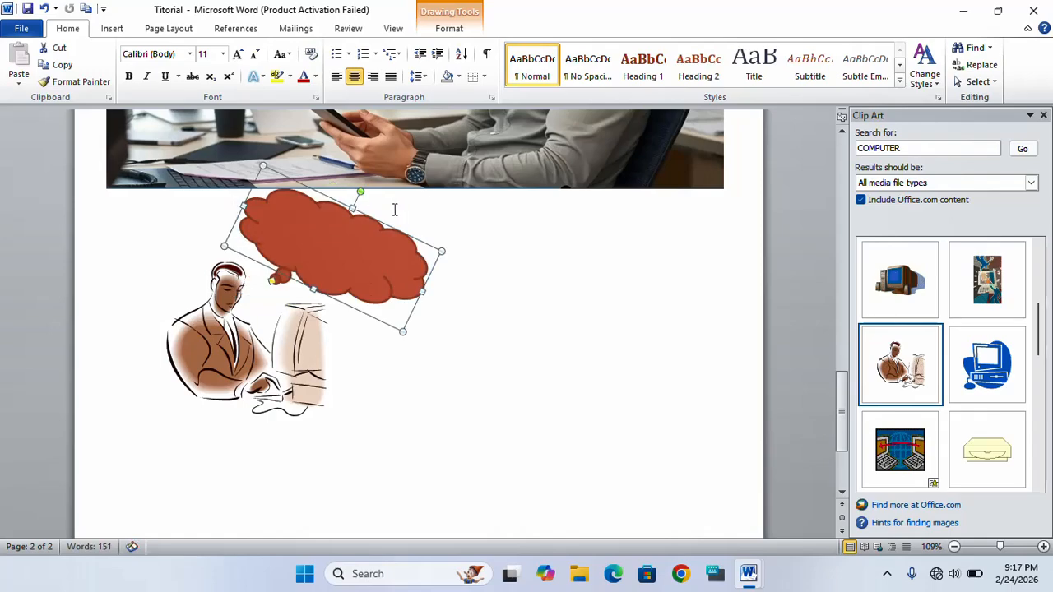
{"action": "left_click", "coordinate": [566, 259]}
{"action": "left_click", "coordinate": [280, 230]}
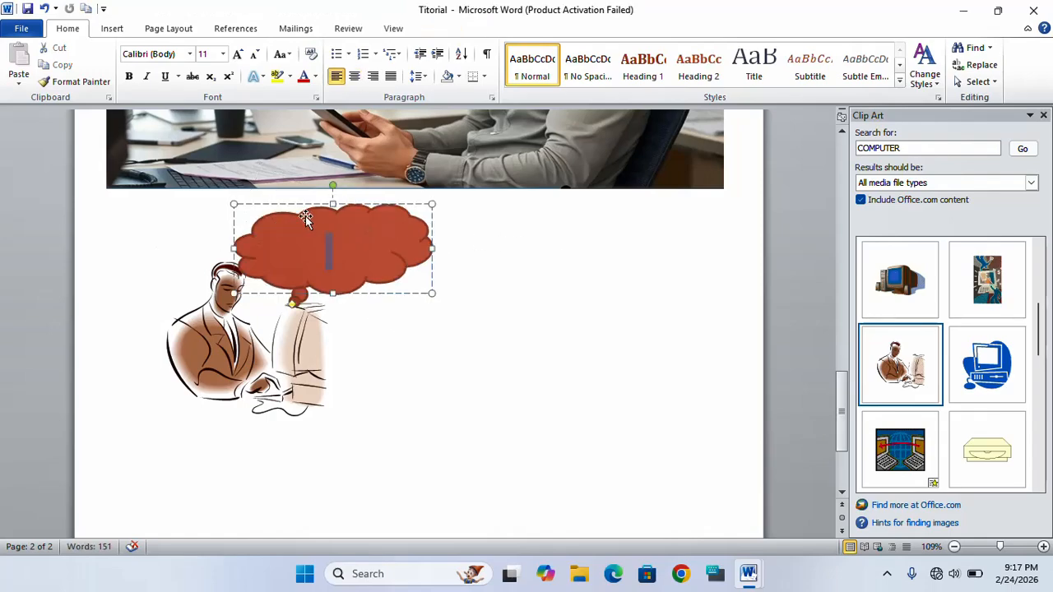
{"action": "left_click", "coordinate": [508, 247]}
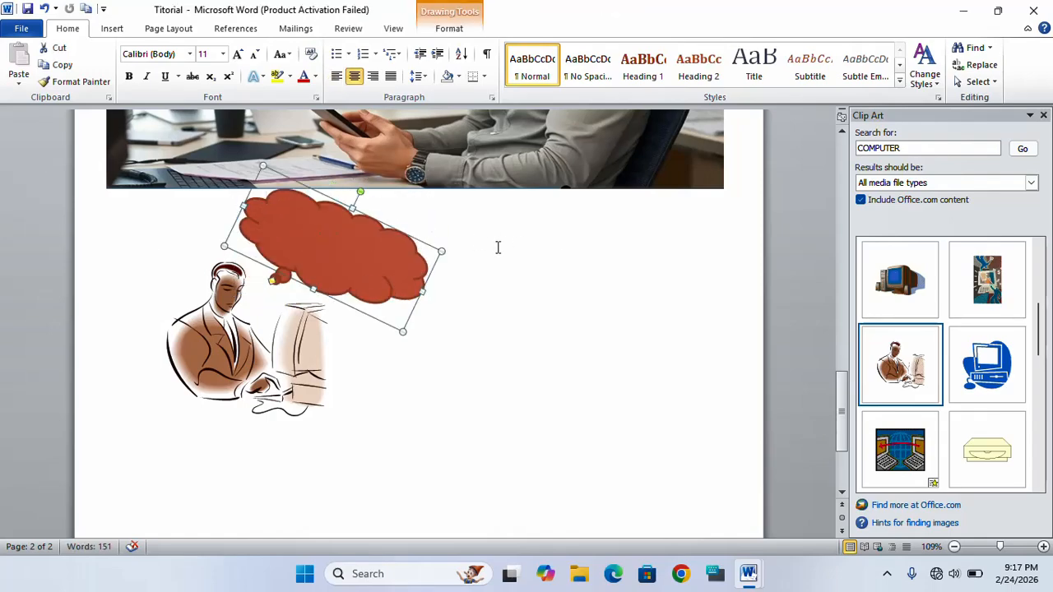
{"action": "left_click", "coordinate": [360, 197]}
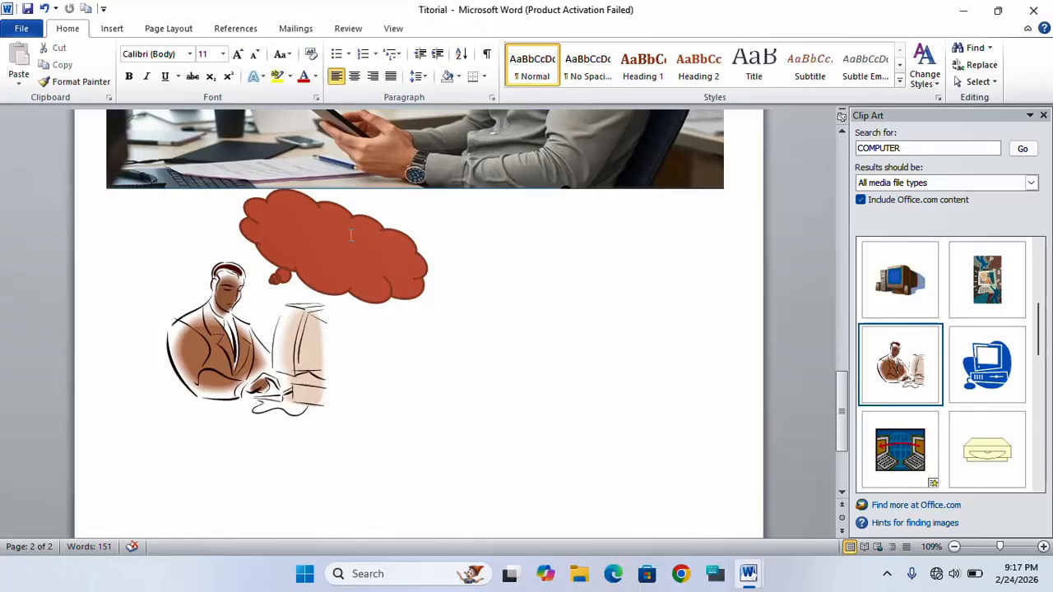
{"action": "left_click", "coordinate": [353, 233]}
{"action": "left_click_drag", "start_coordinate": [333, 186], "coordinate": [333, 184]}
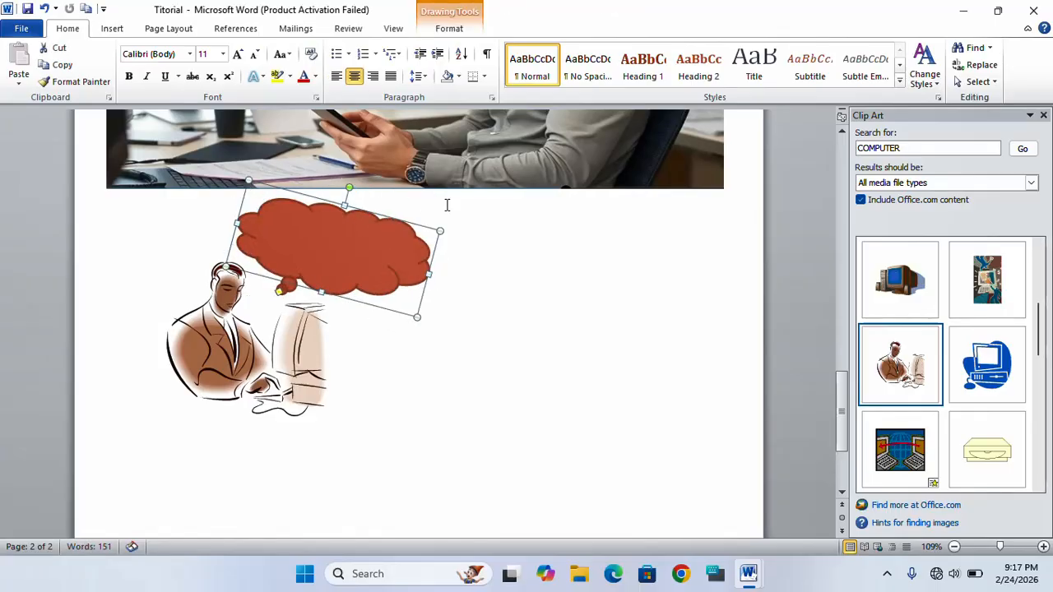
{"action": "left_click", "coordinate": [547, 235]}
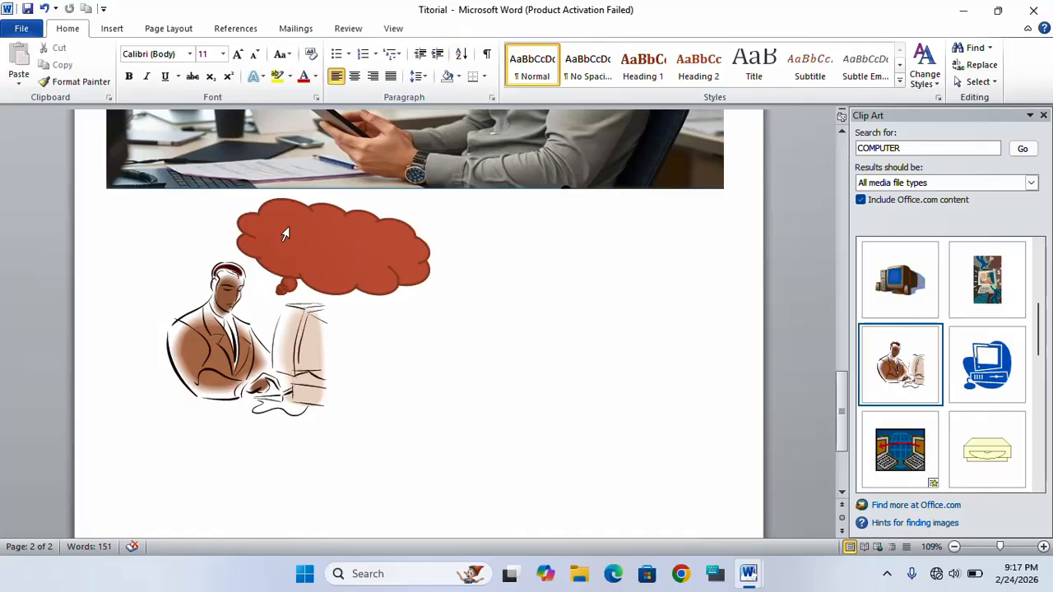
Enter the text "The man Work on computer" inside the cloud callout and deselect it.
{"action": "left_click", "coordinate": [302, 247]}
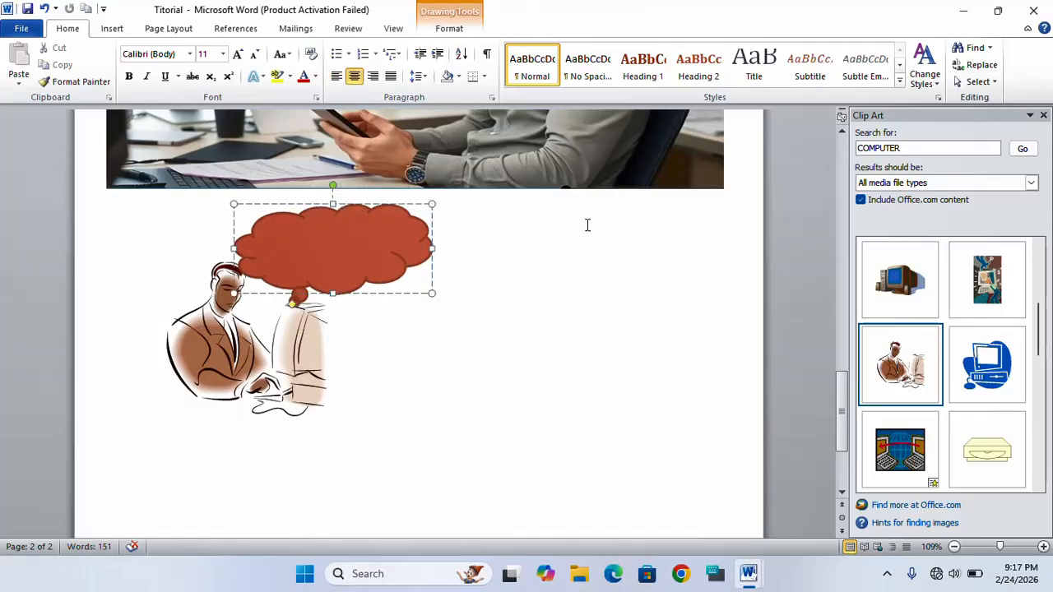
{"action": "type", "text": "t"}
{"action": "type", "text": "he man"}
{"action": "type", "text": " Wor"}
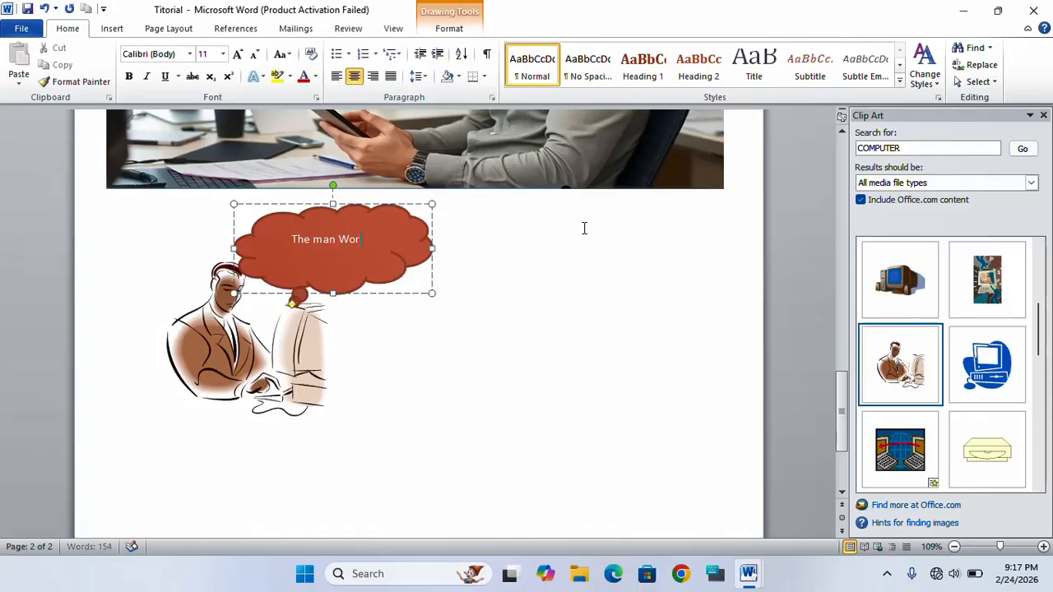
{"action": "type", "text": "k on comp"}
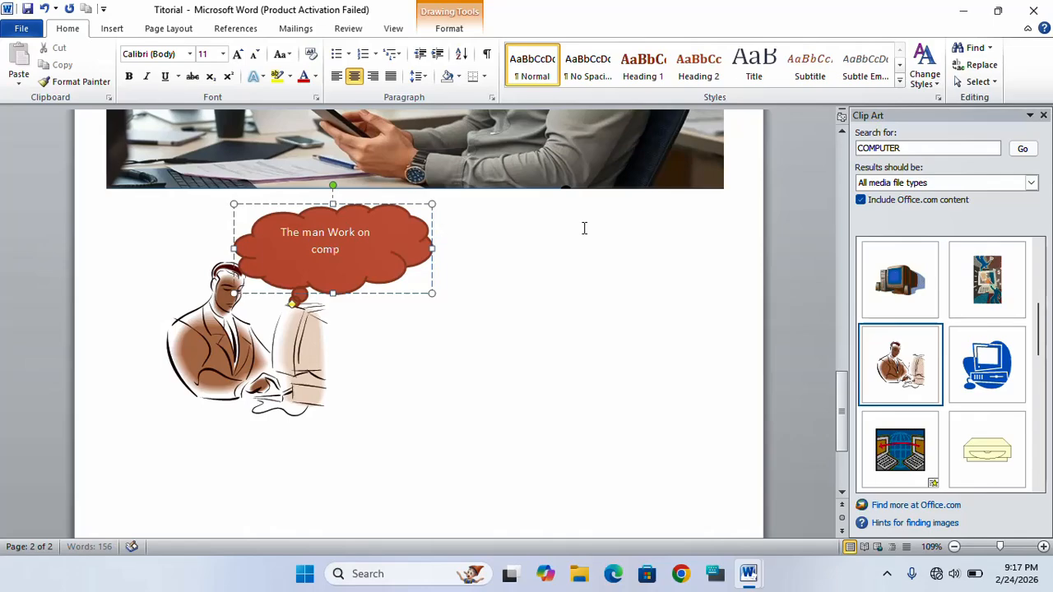
{"action": "type", "text": "uter"}
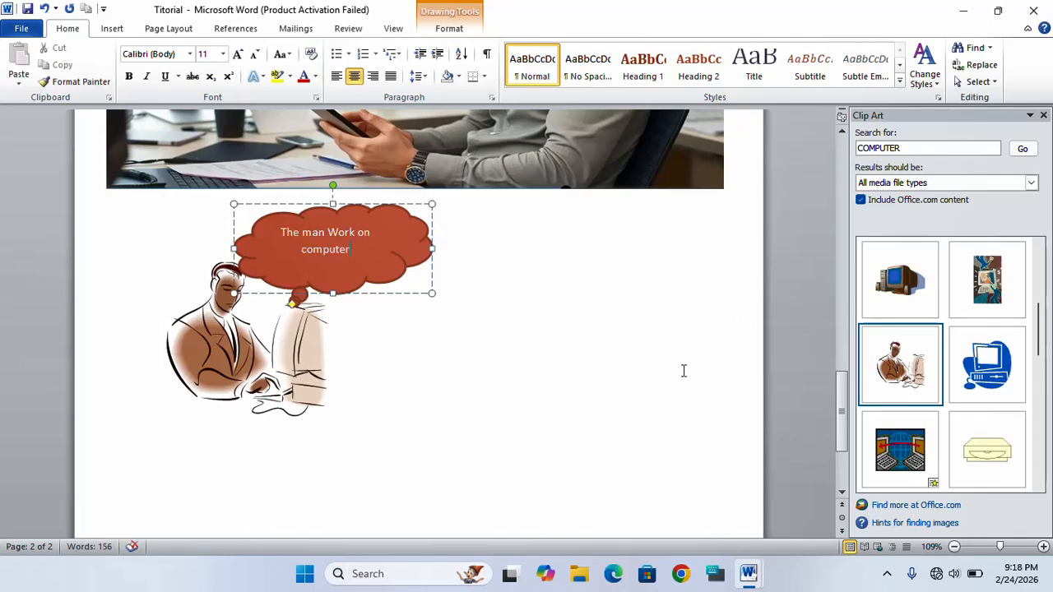
{"action": "left_click", "coordinate": [623, 314]}
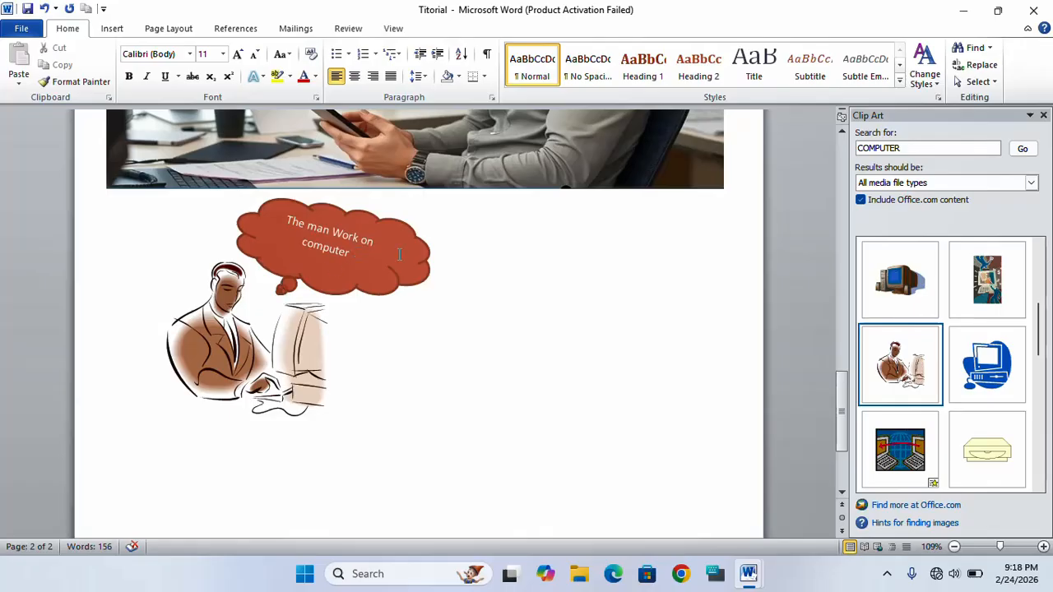
{"action": "left_click", "coordinate": [115, 29]}
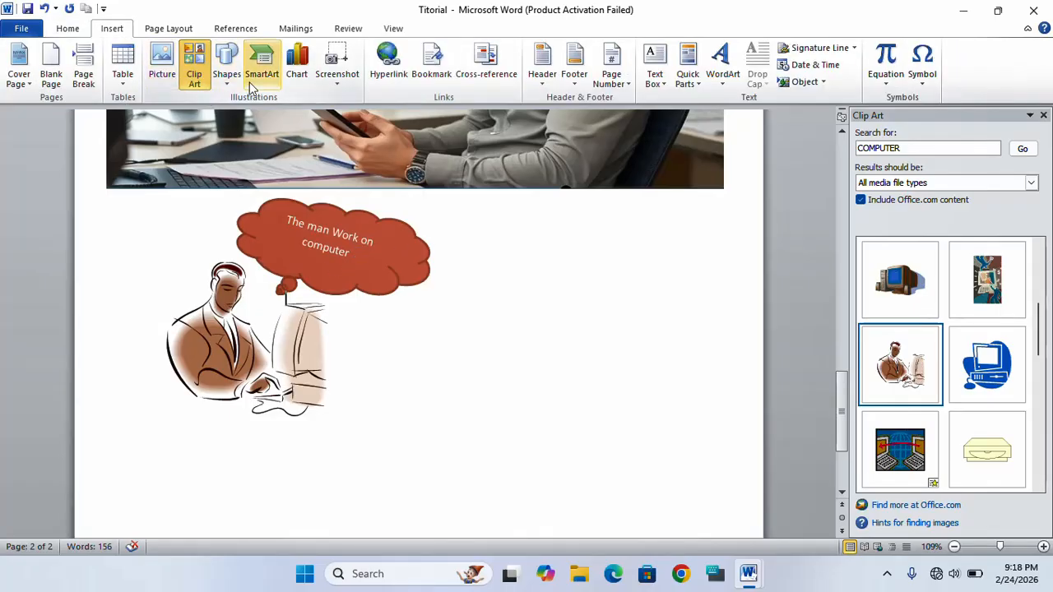
{"action": "left_click", "coordinate": [224, 86]}
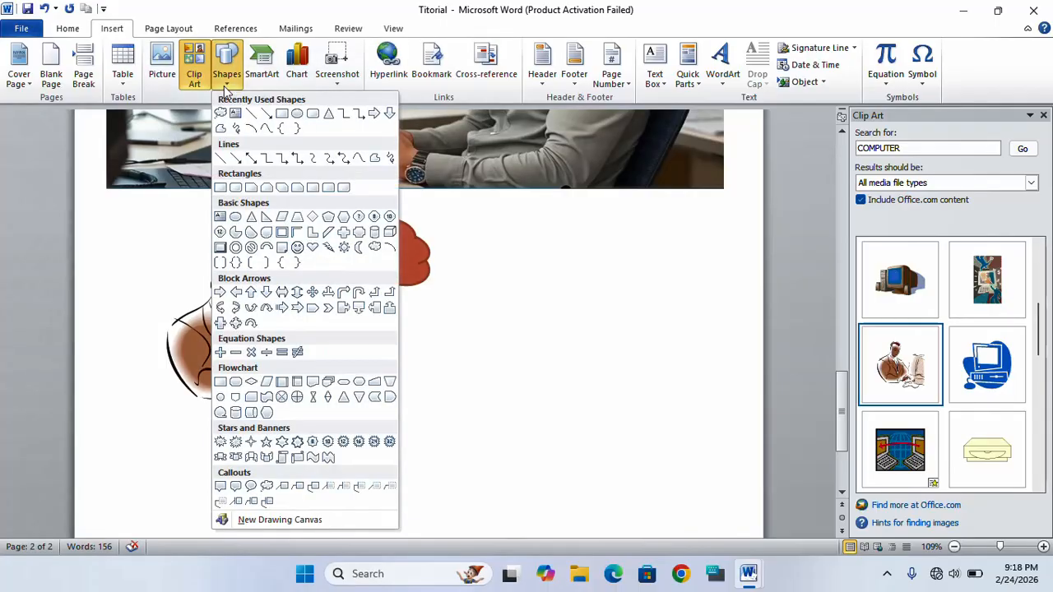
{"action": "left_click", "coordinate": [227, 82]}
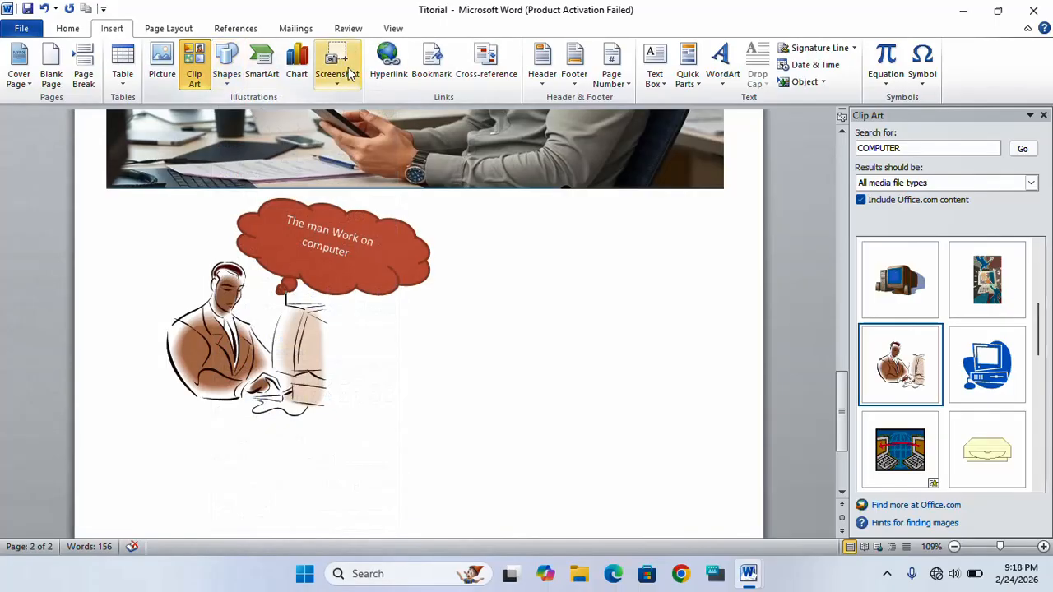